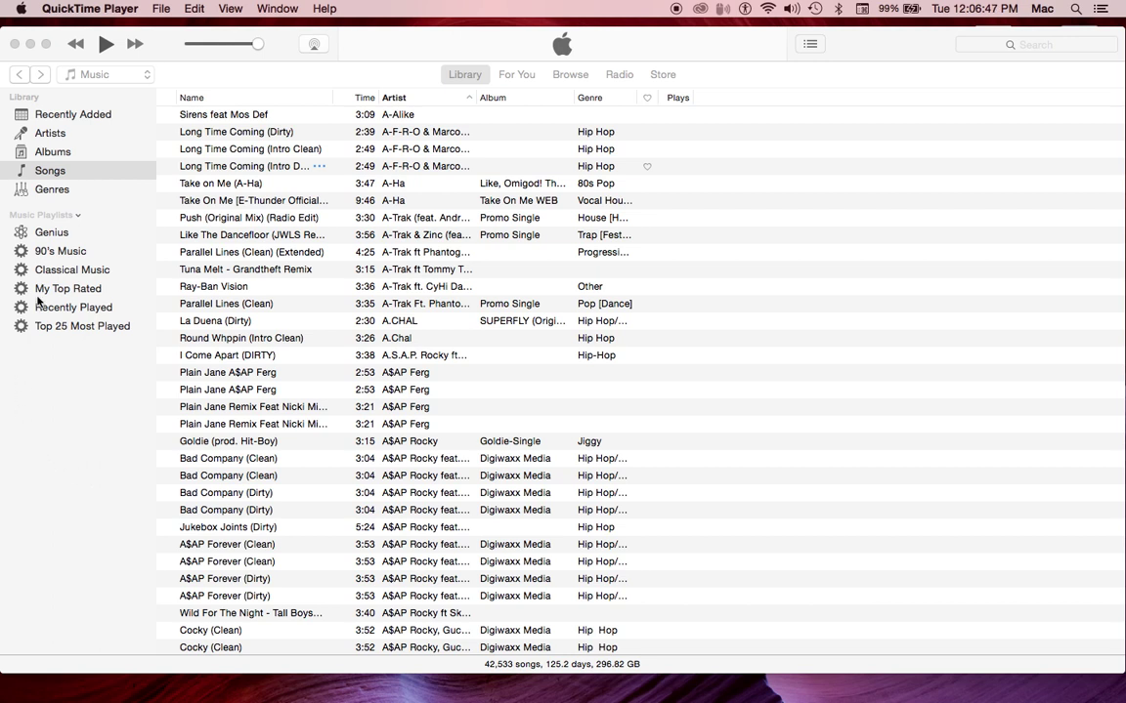
Step: Create a new music playlist named Hip Hop 2018
right_click(48, 217)
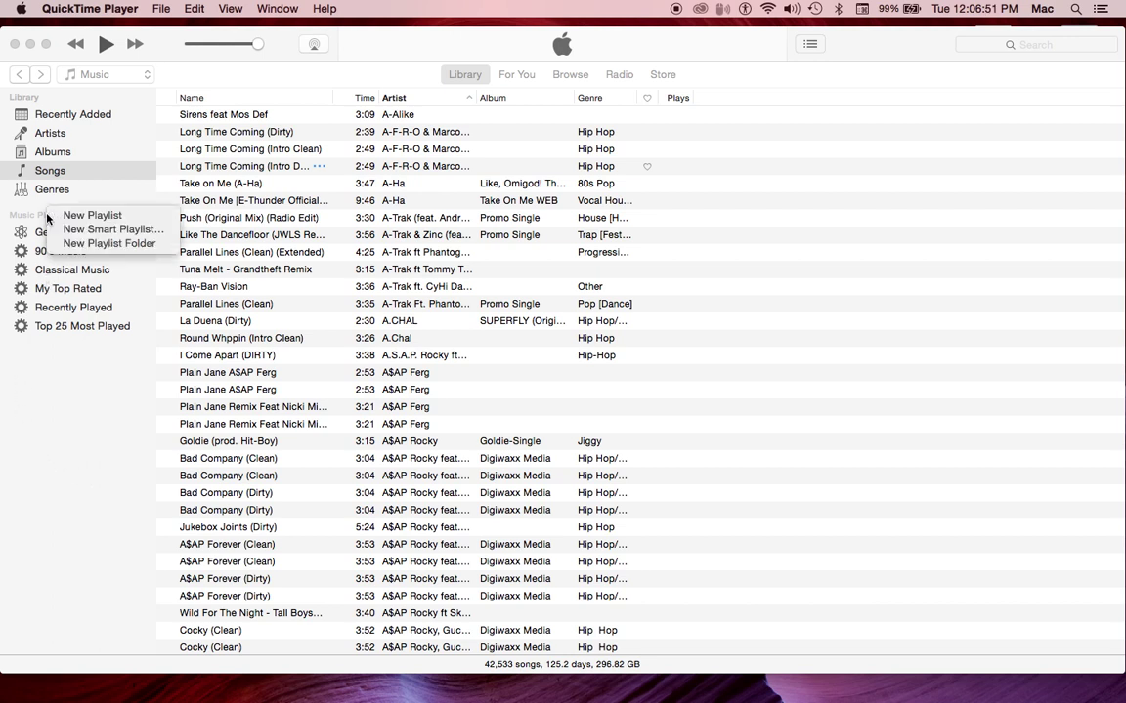
click(88, 217)
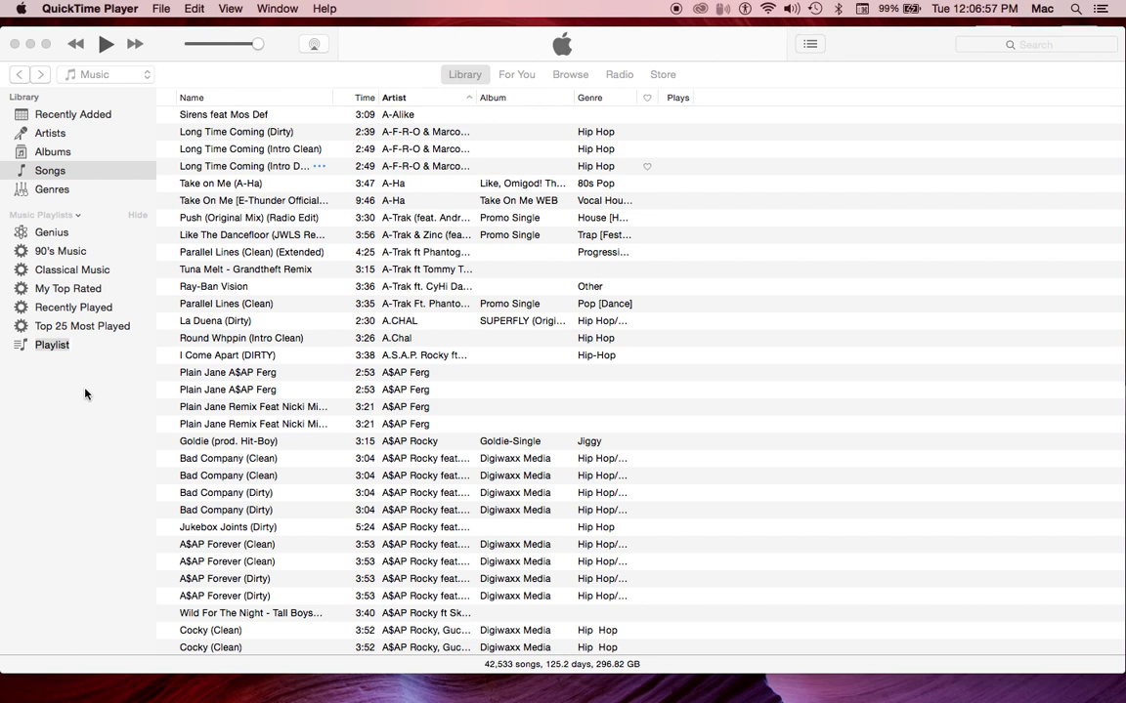
click(58, 347)
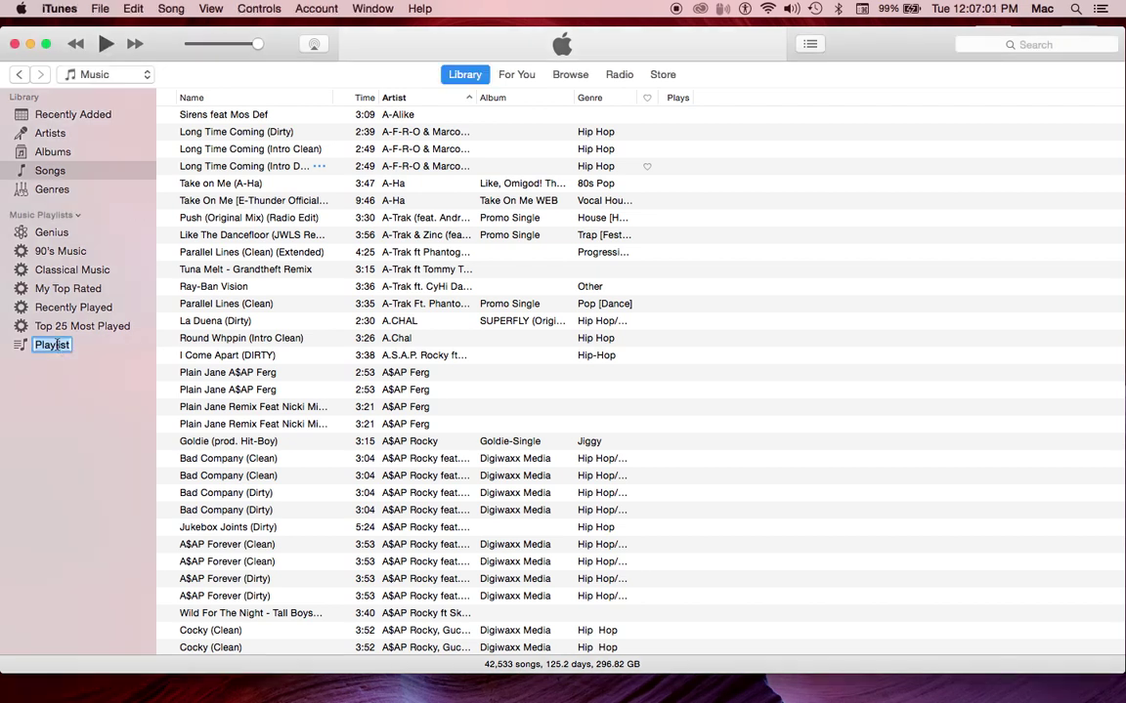
text(Hip Hop 2018)
key(Return)
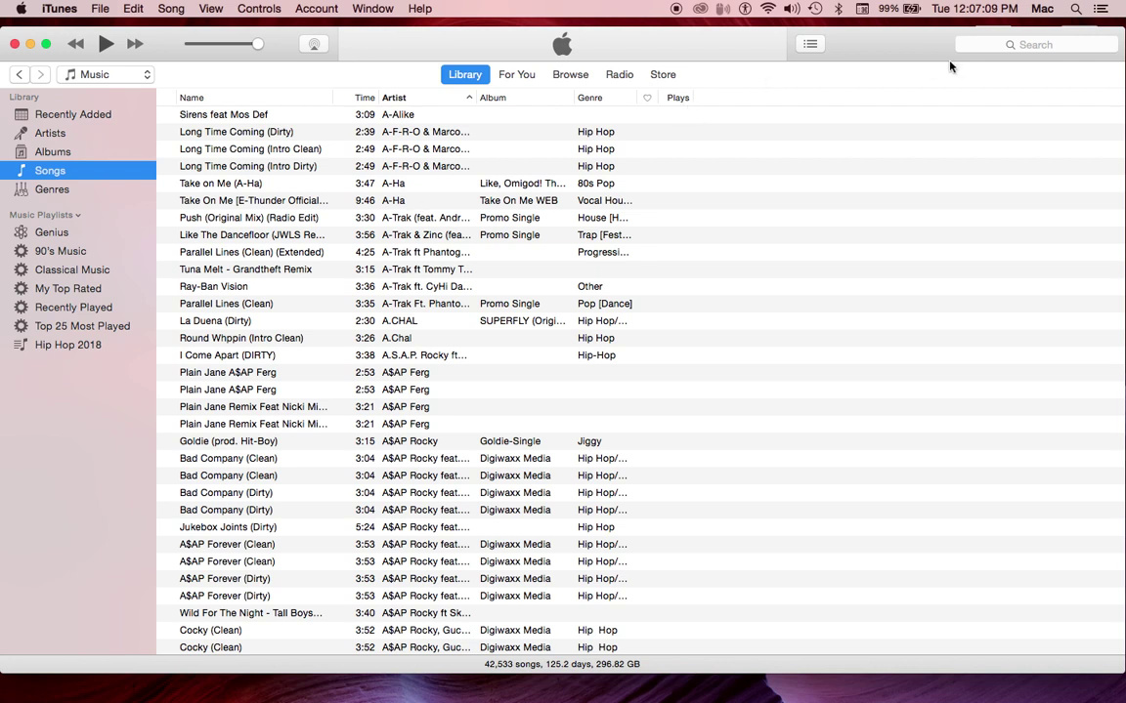
Step: Search the songs for "scorpion" and add the Drake tracks from Cant Take A Joke to Thats How You Feel to the Hip Hop 2018 playlist
click(998, 43)
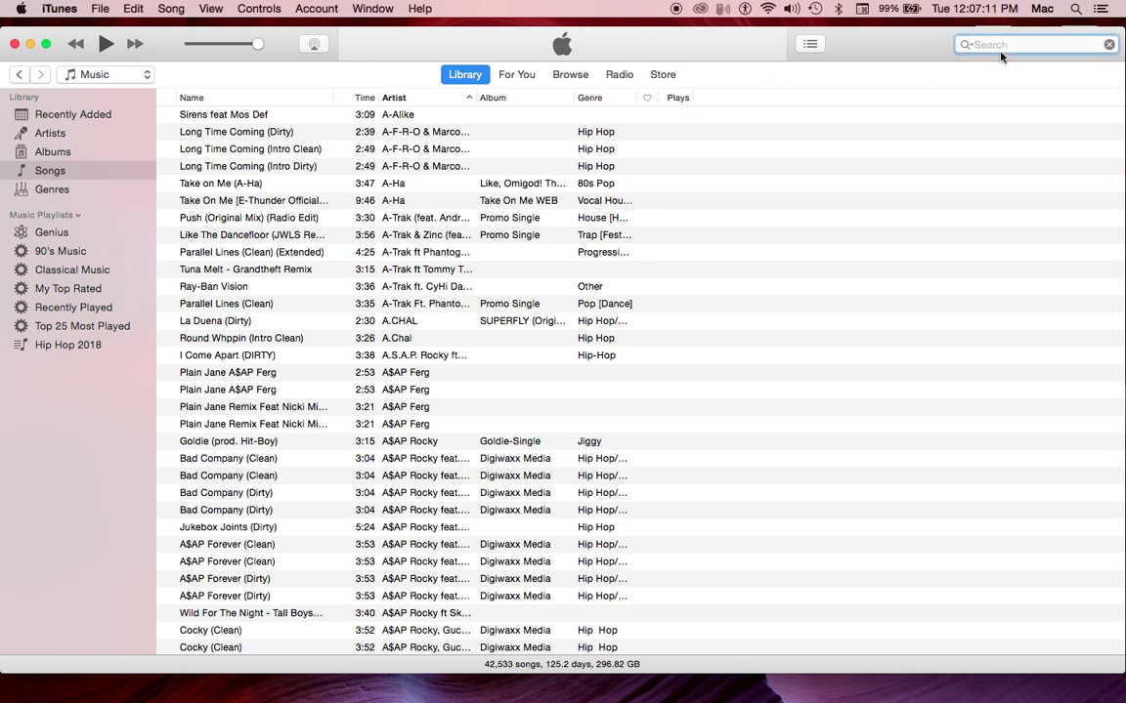
text(scorpion)
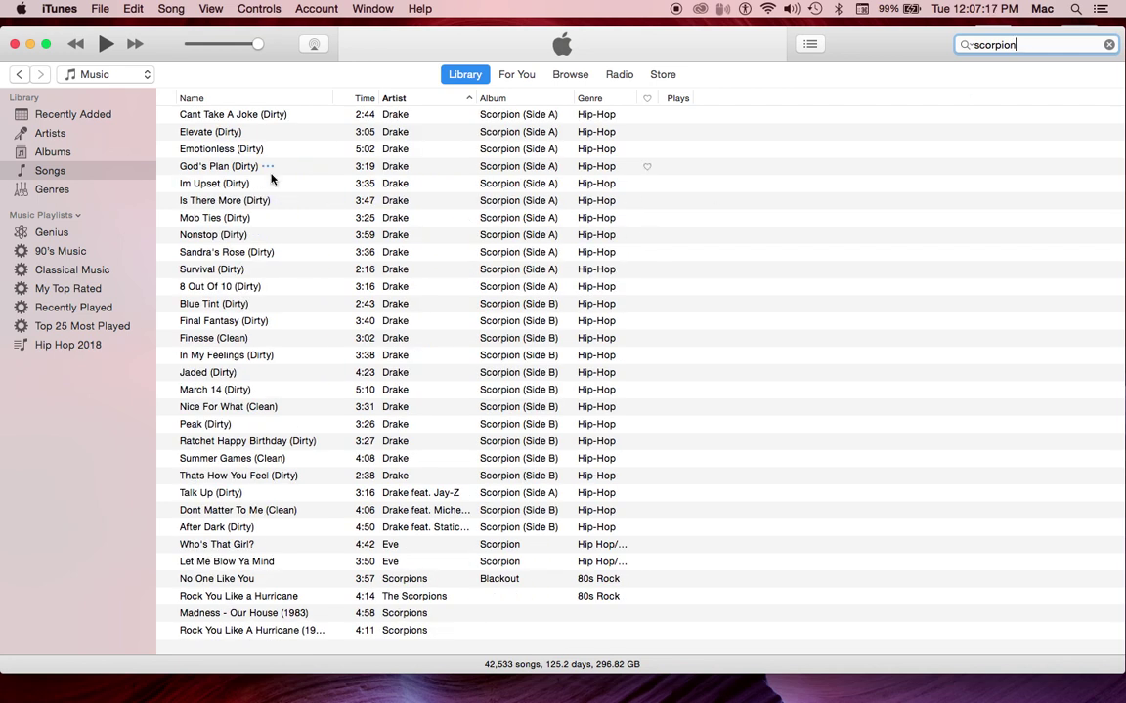
click(212, 114)
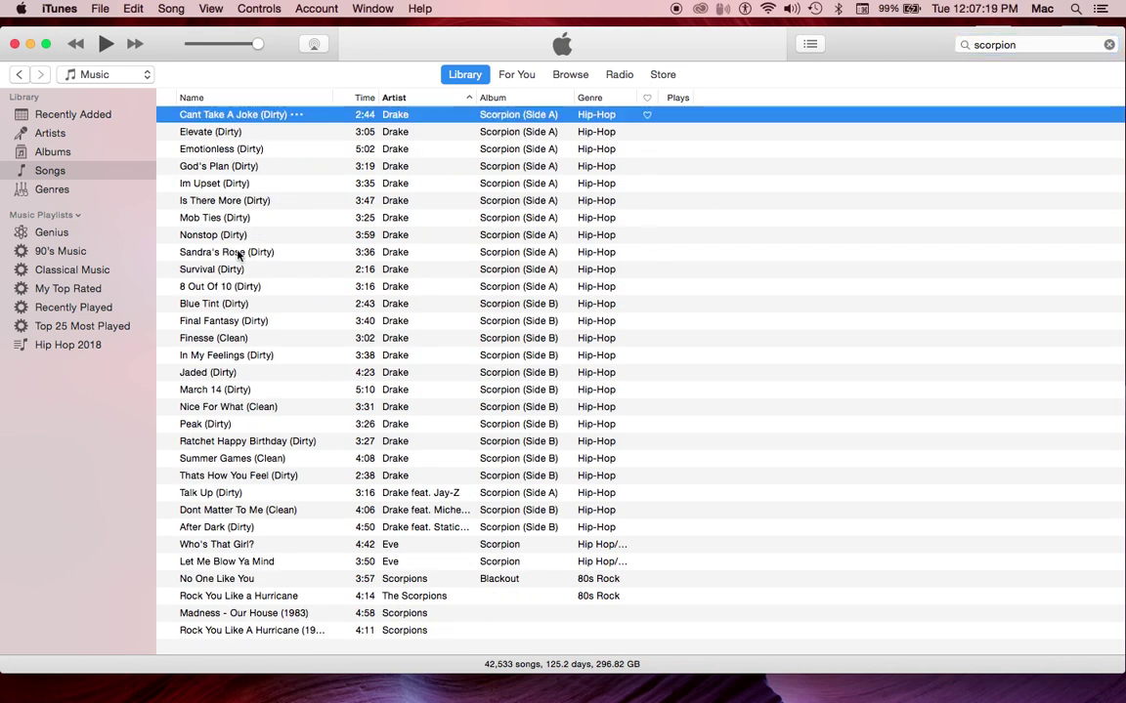
shift+click(275, 477)
right_click(245, 370)
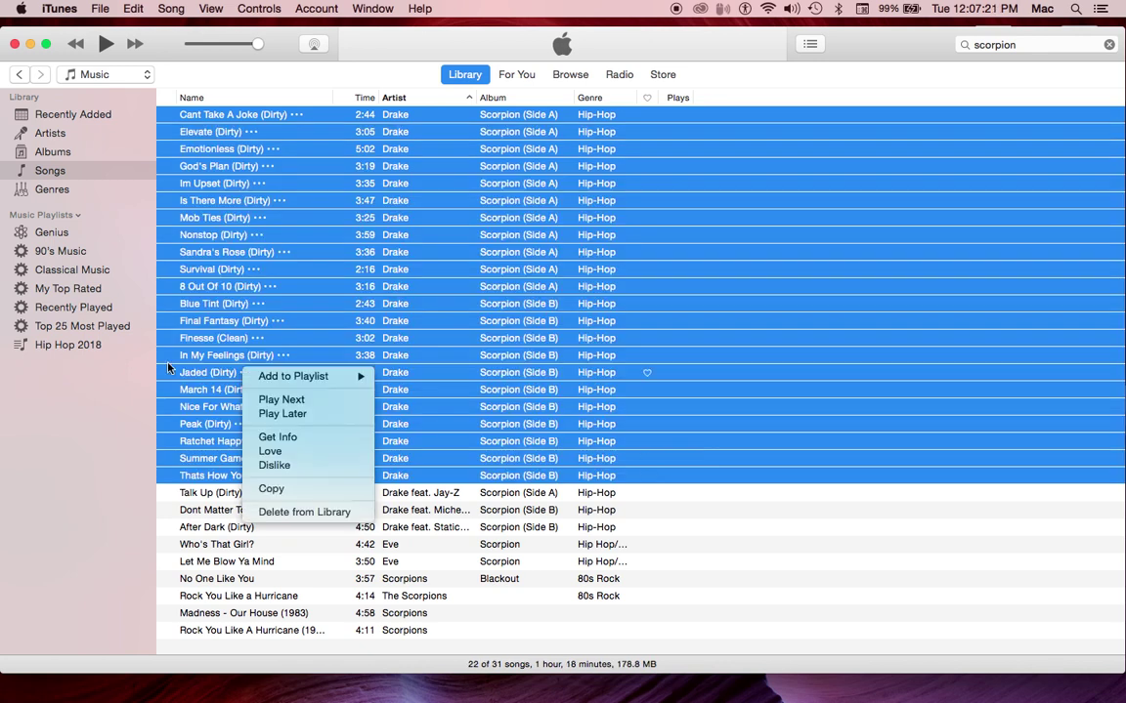
click(79, 345)
drag(181, 328, 82, 347)
Step: Clear the previous song search and search the library for "j. cole"
click(1028, 45)
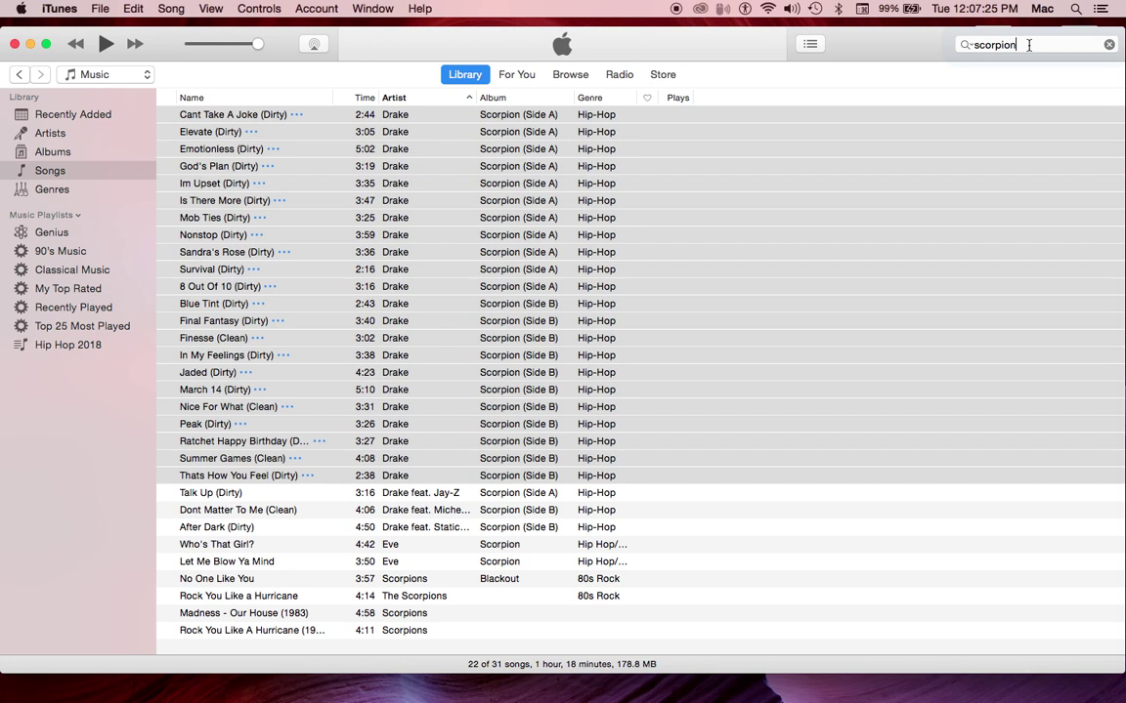
key(BackSpace)
key(BackSpace)
key(BackSpace)
key(BackSpace)
key(BackSpace)
key(BackSpace)
key(BackSpace)
key(BackSpace)
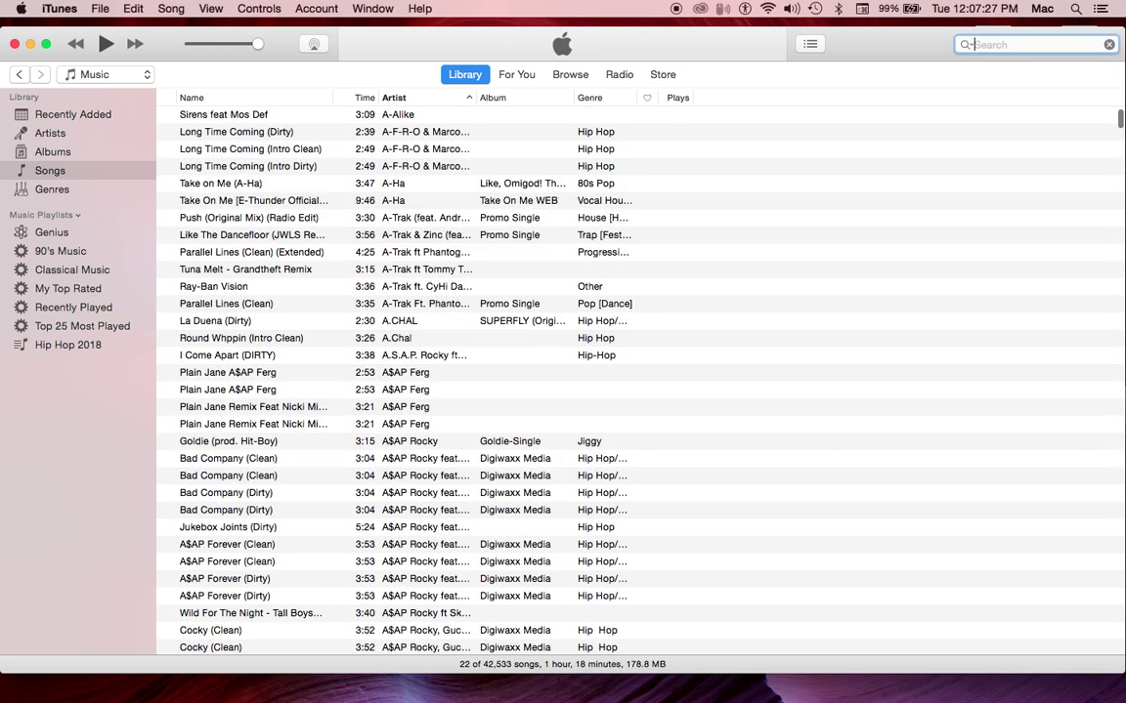
text(j. cole)
key(Return)
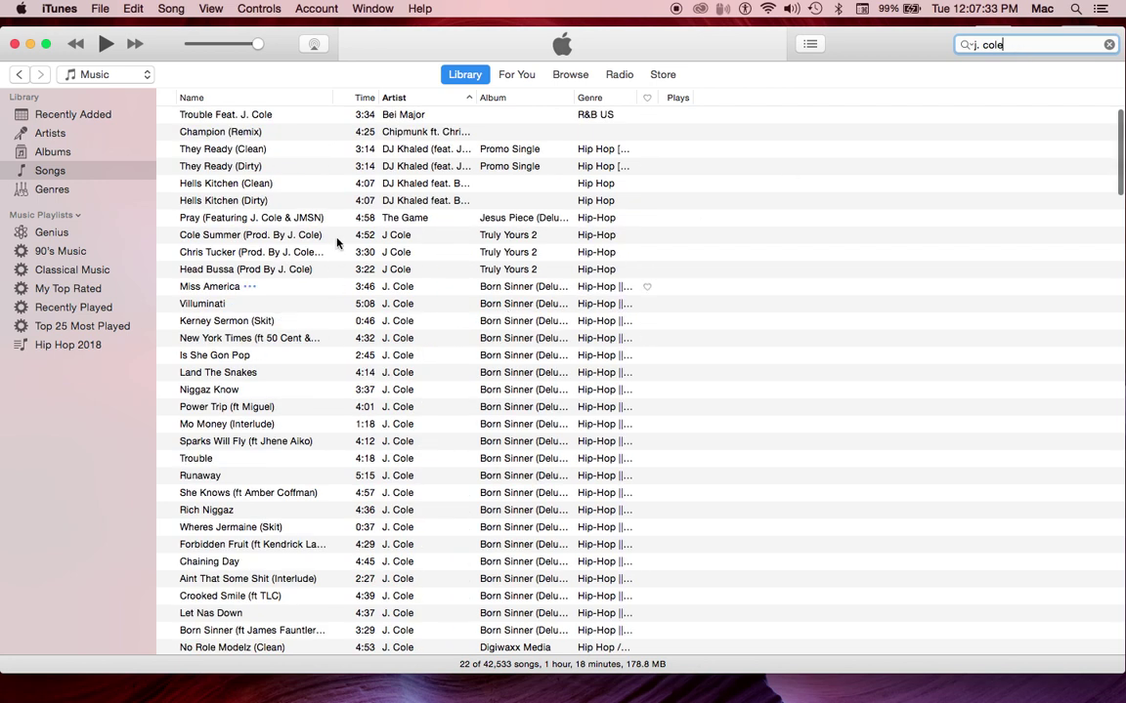
Step: Add the J. Cole tracks from Cole Summer through Crooked Smile (ft TLC) to the Hip Hop 2018 playlist
click(249, 219)
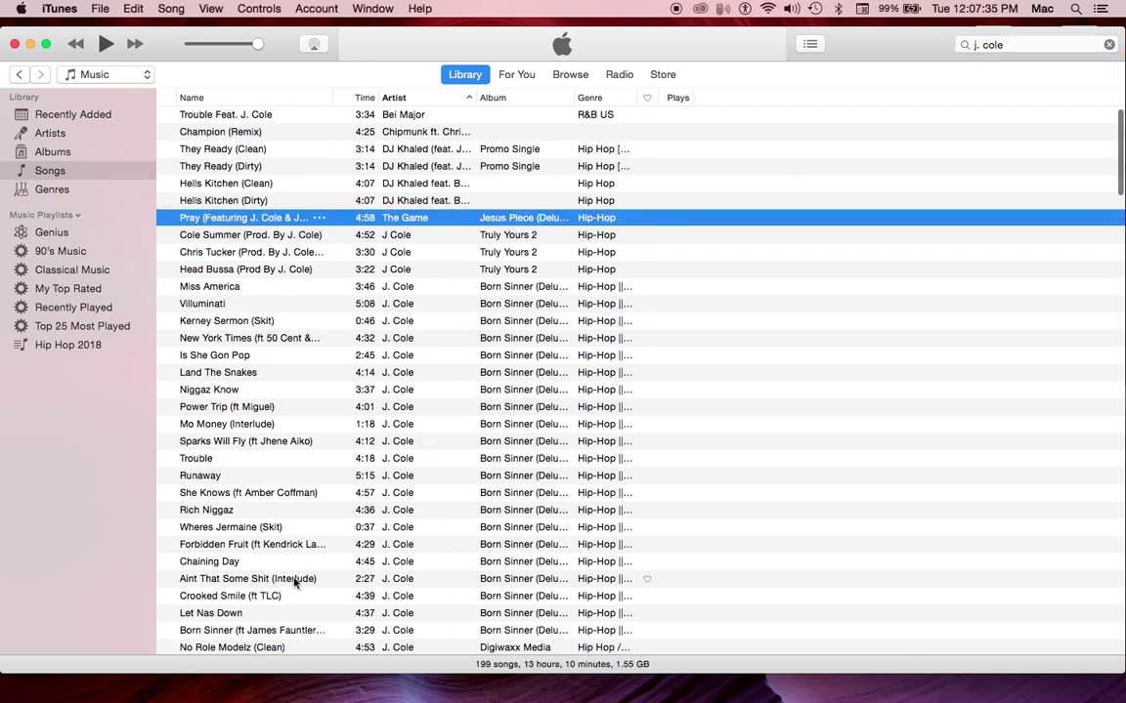
click(217, 597)
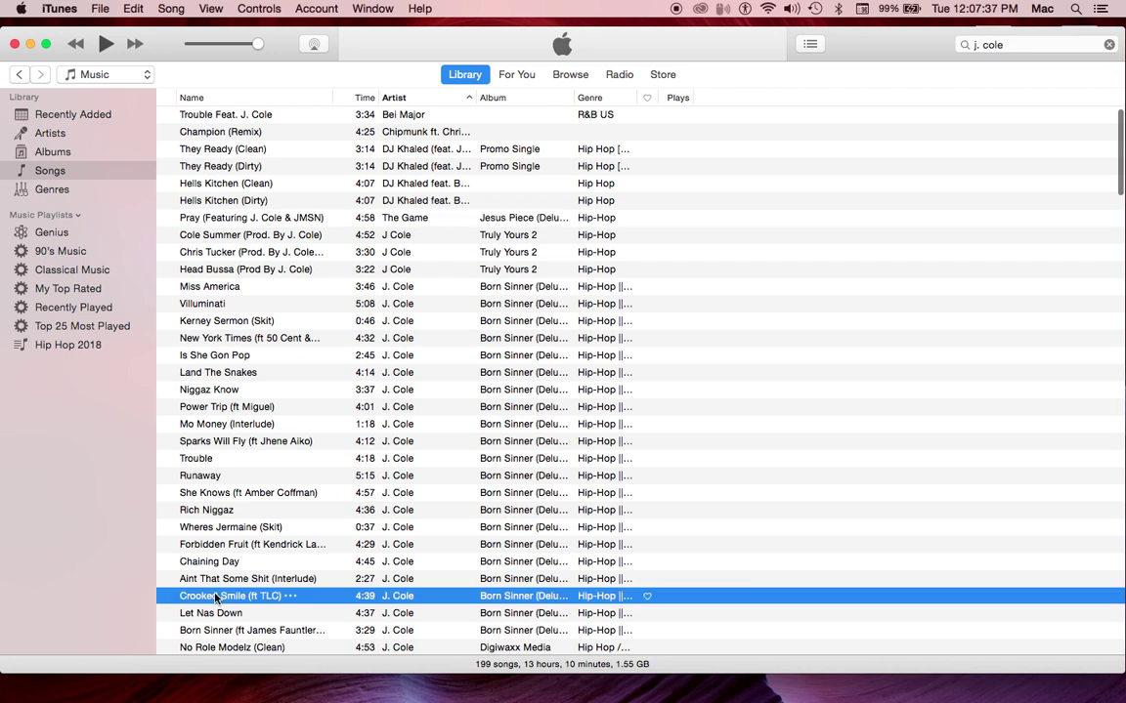
shift+click(230, 238)
drag(229, 238, 66, 351)
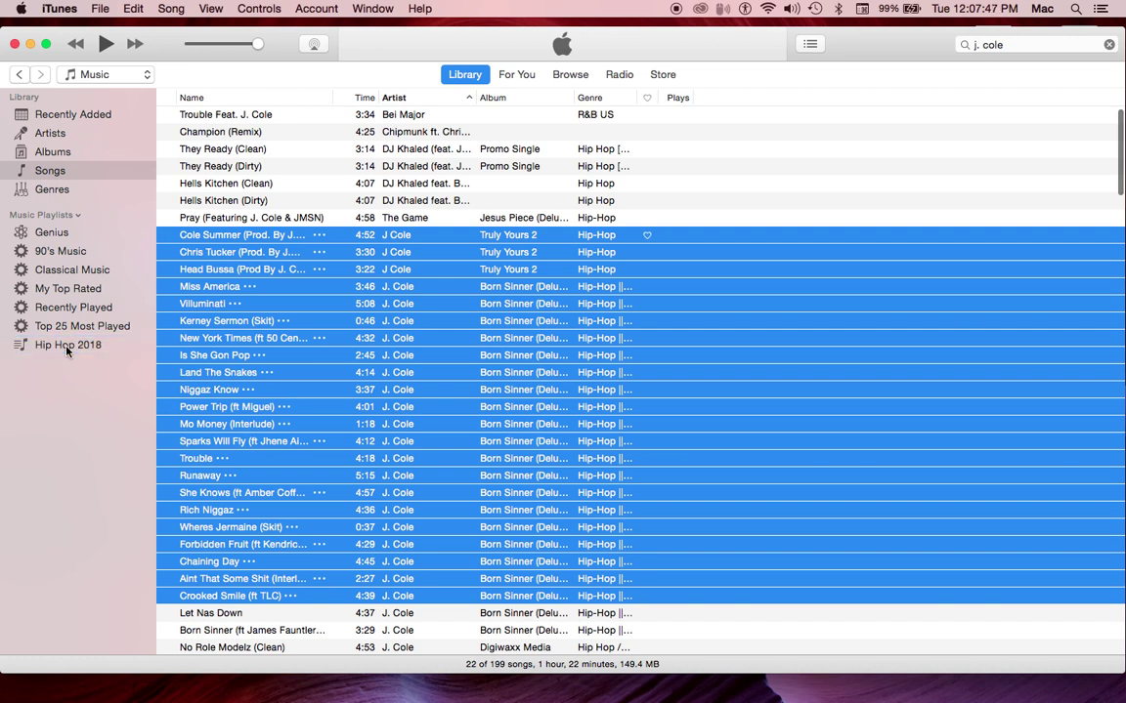
Step: Quit iTunes and launch Serato DJ Pro
key(super+q)
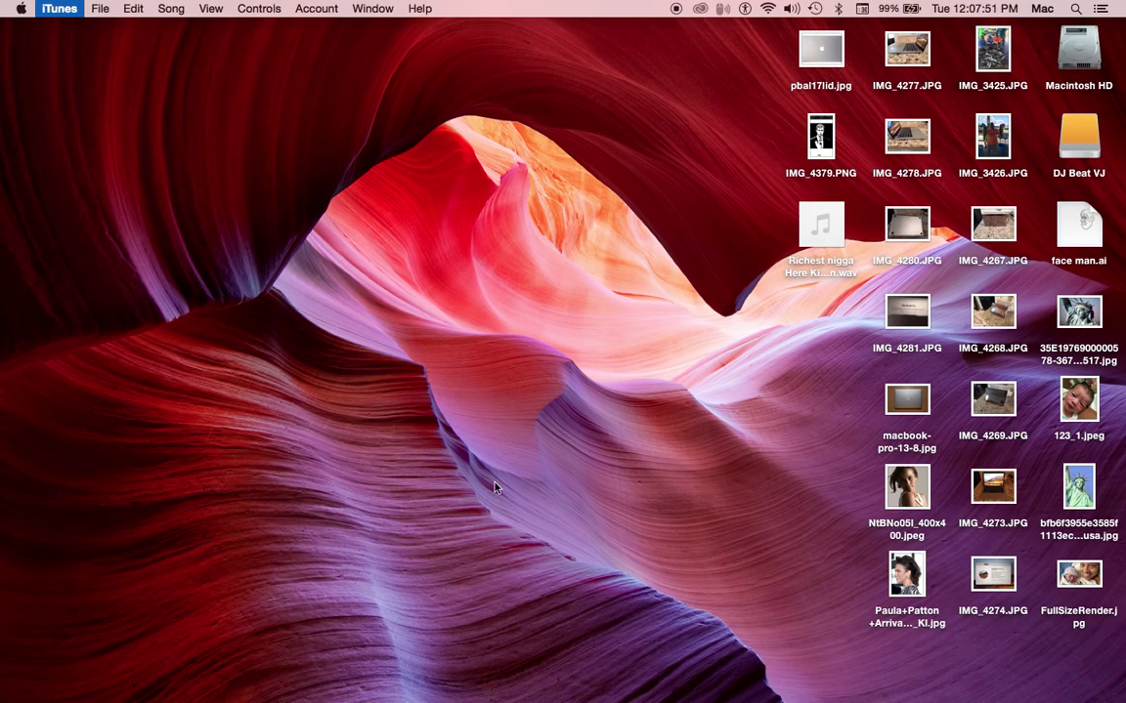
mouse_move(674, 685)
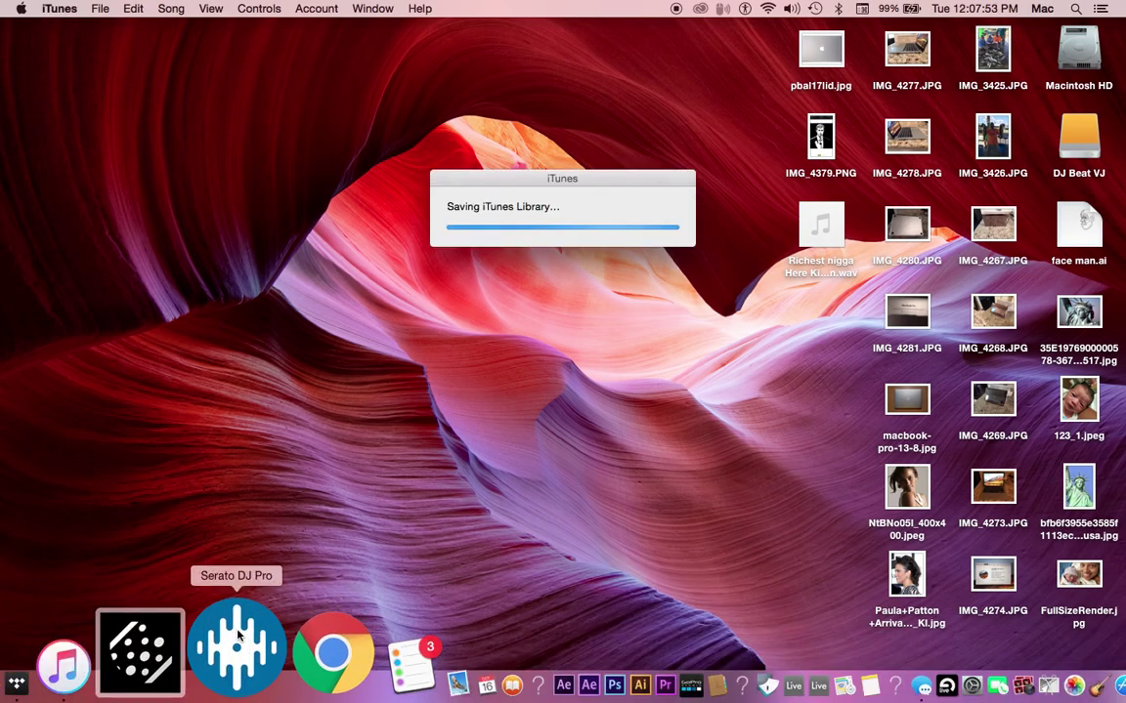
click(238, 645)
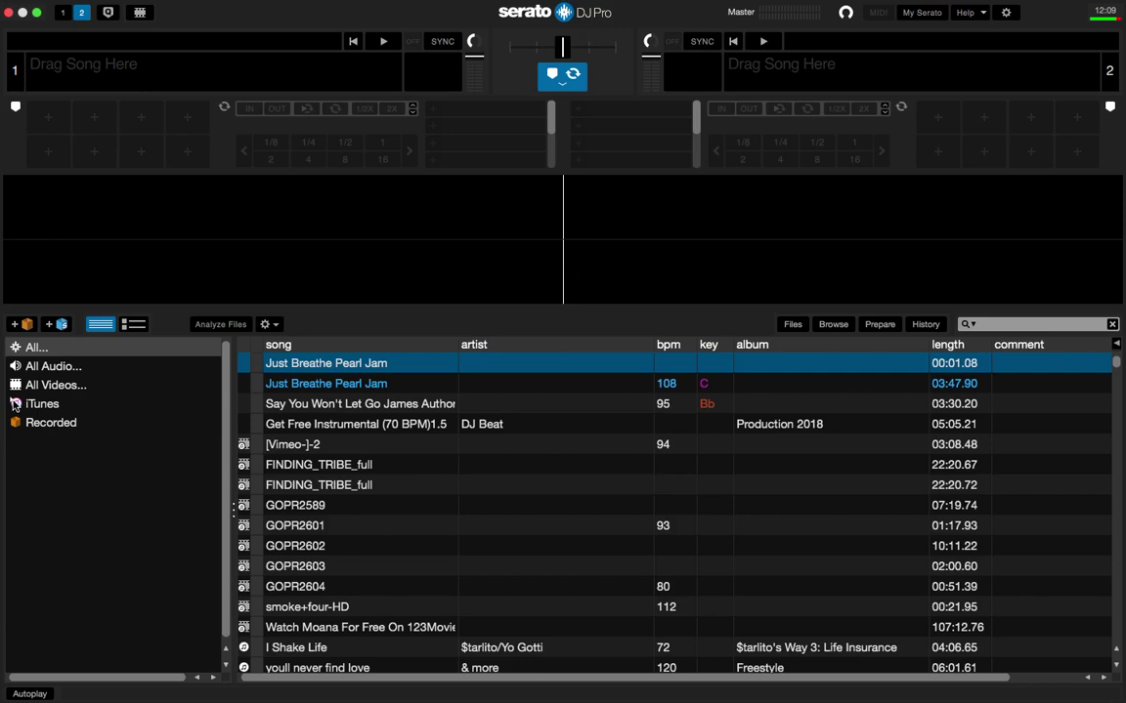
Step: Expand the iTunes library, open the Hip Hop 2018 playlist and sort its songs by track number to review them
click(59, 403)
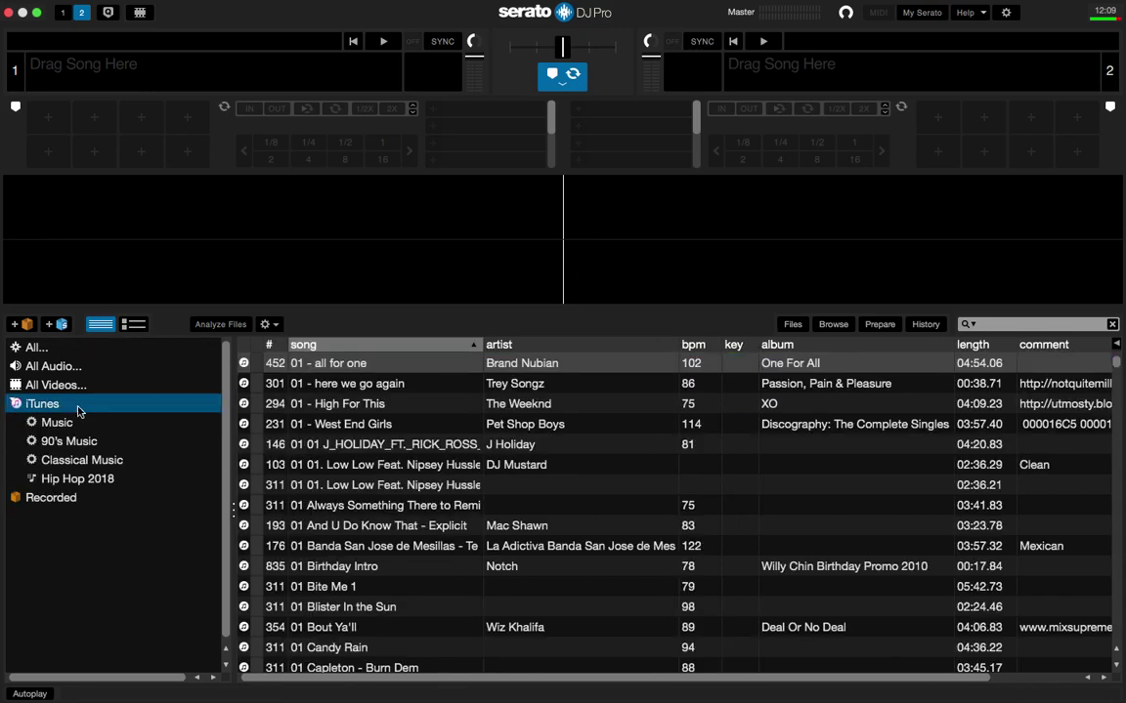
click(60, 483)
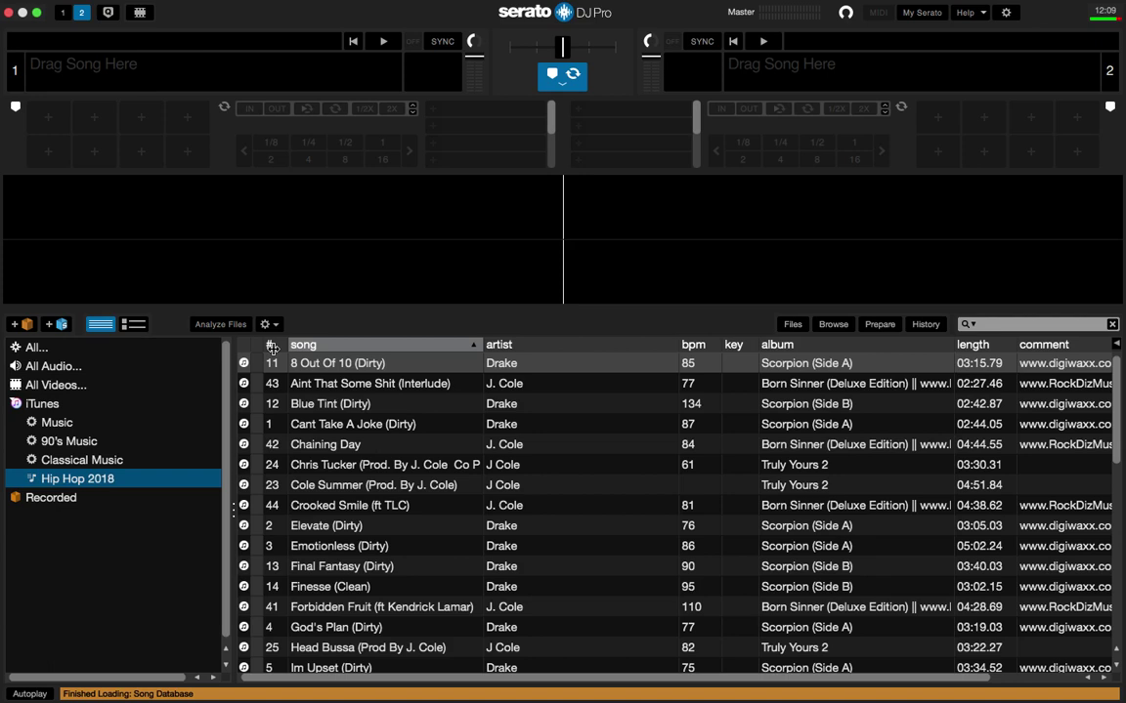
click(272, 345)
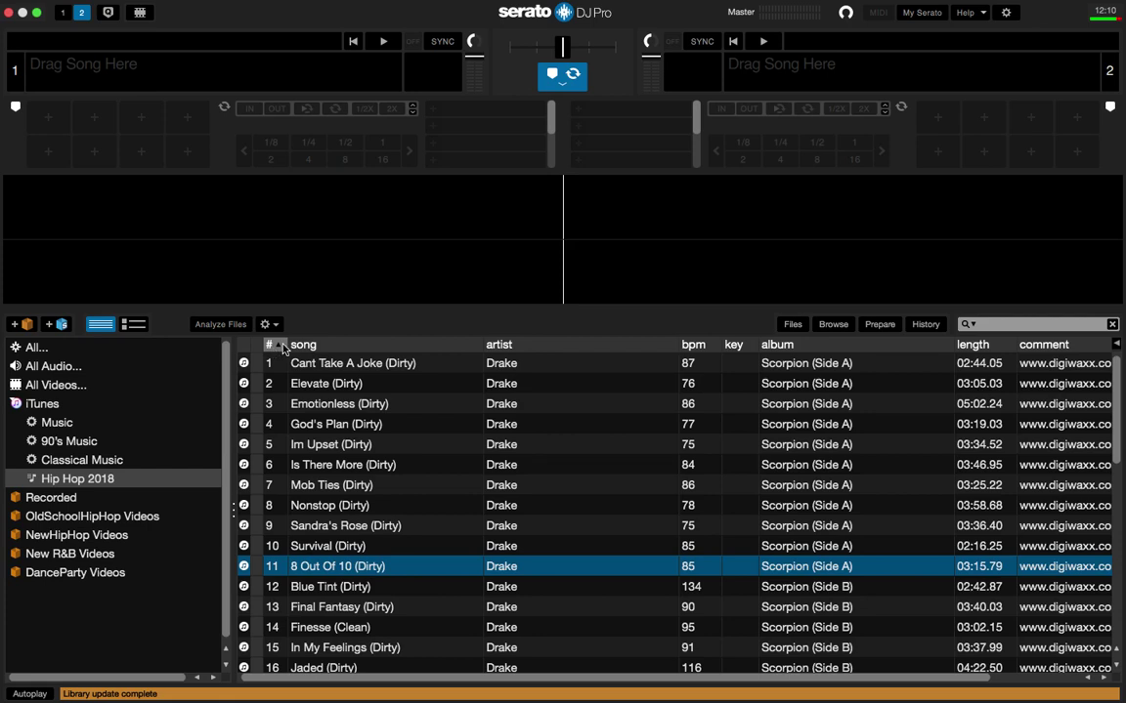
scroll(379, 398, down, 8)
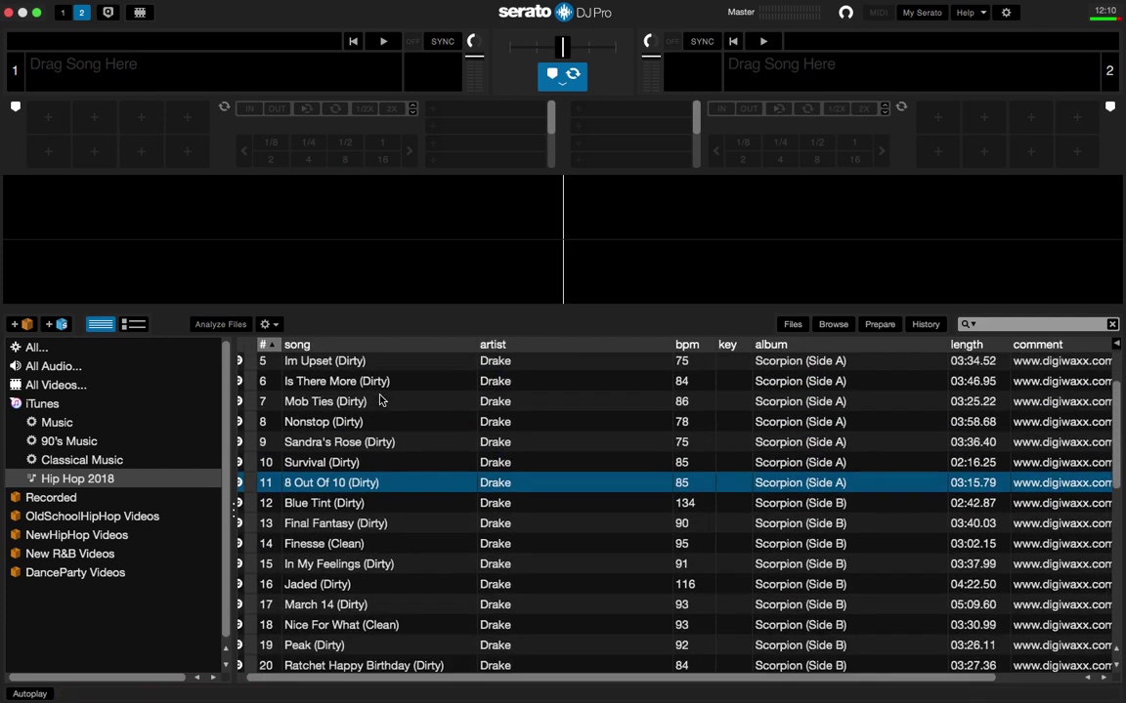
scroll(379, 398, down, 6)
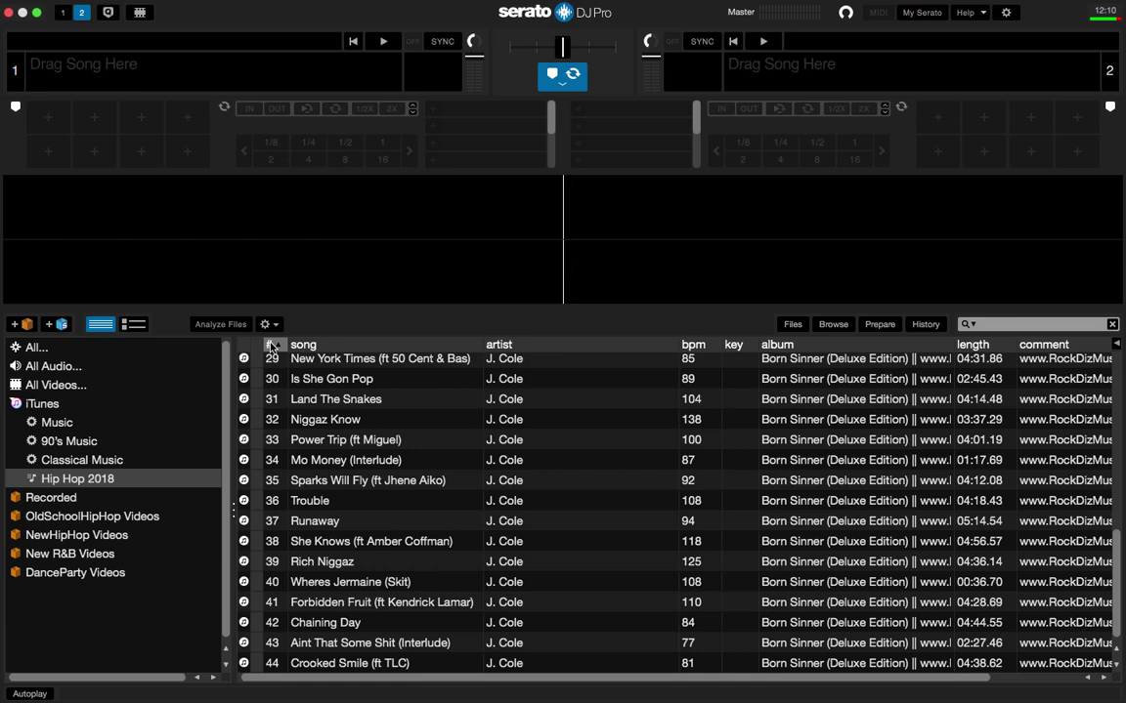
Step: Sort the Hip Hop 2018 songs by bpm and then by album, reviewing the list in each order
click(694, 346)
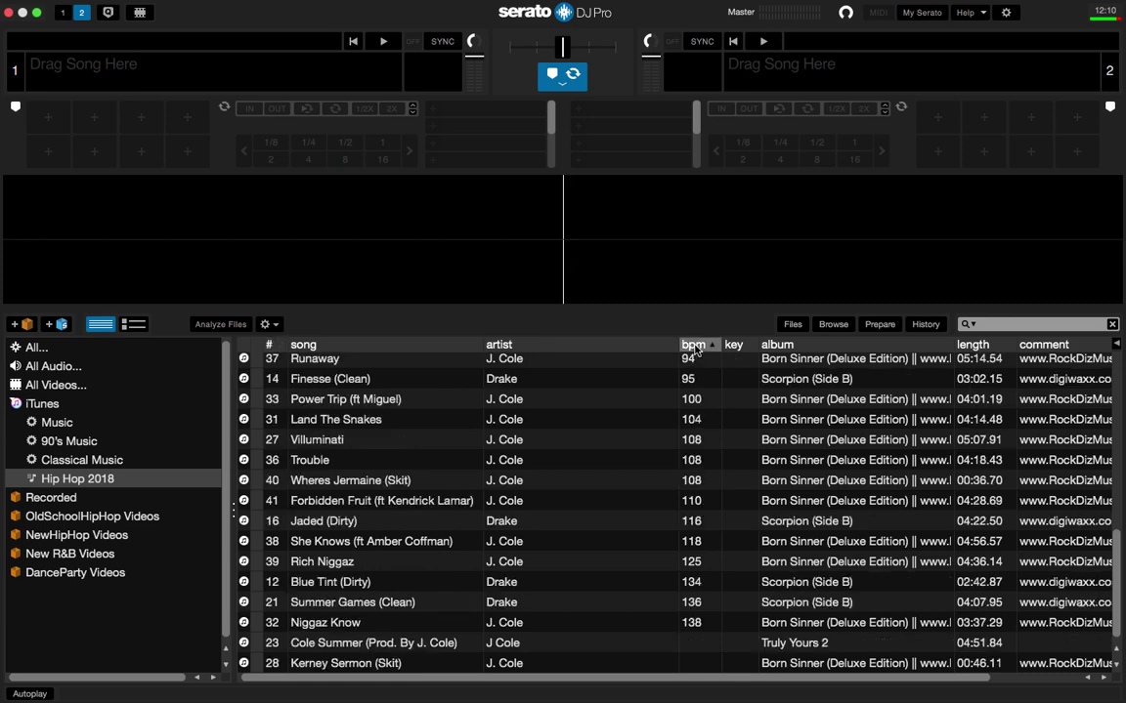
scroll(665, 440, up, 5)
scroll(665, 440, down, 5)
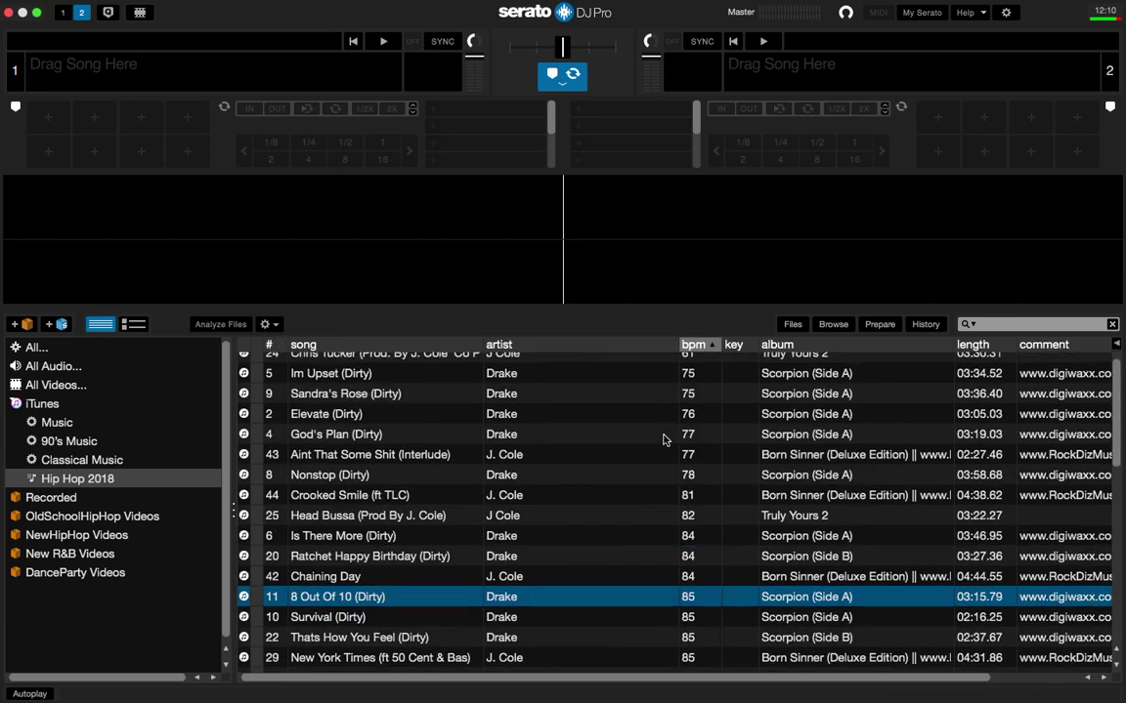
click(843, 345)
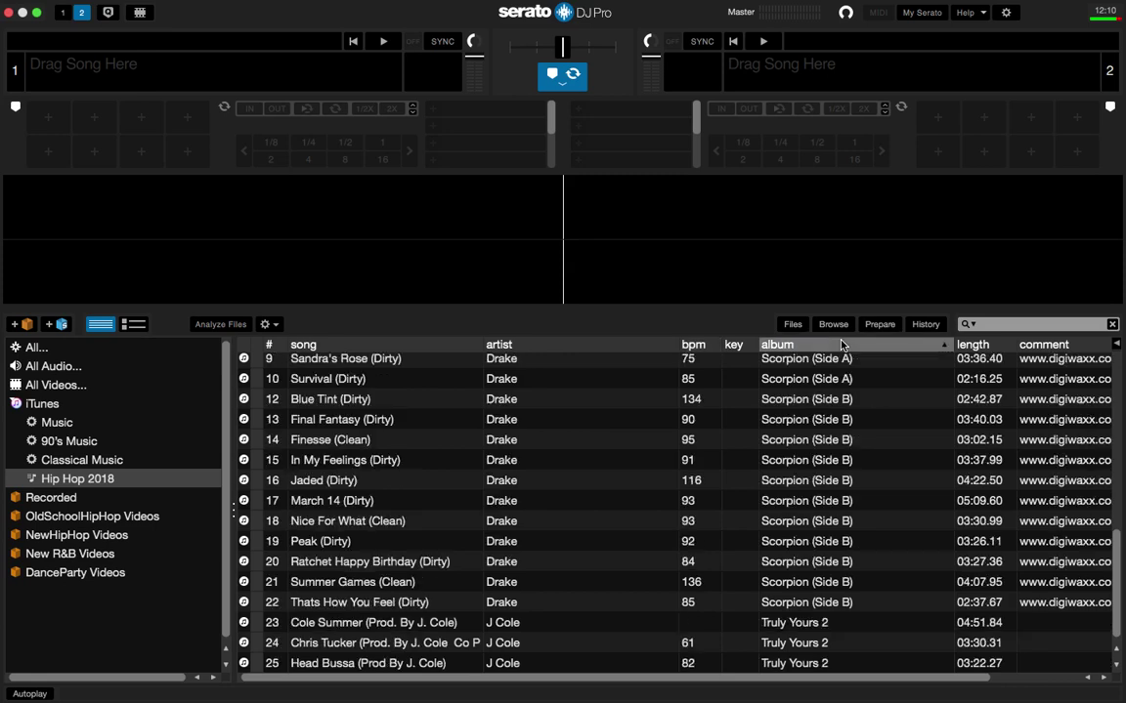
scroll(823, 465, up, 5)
scroll(824, 518, down, 5)
scroll(823, 518, down, 5)
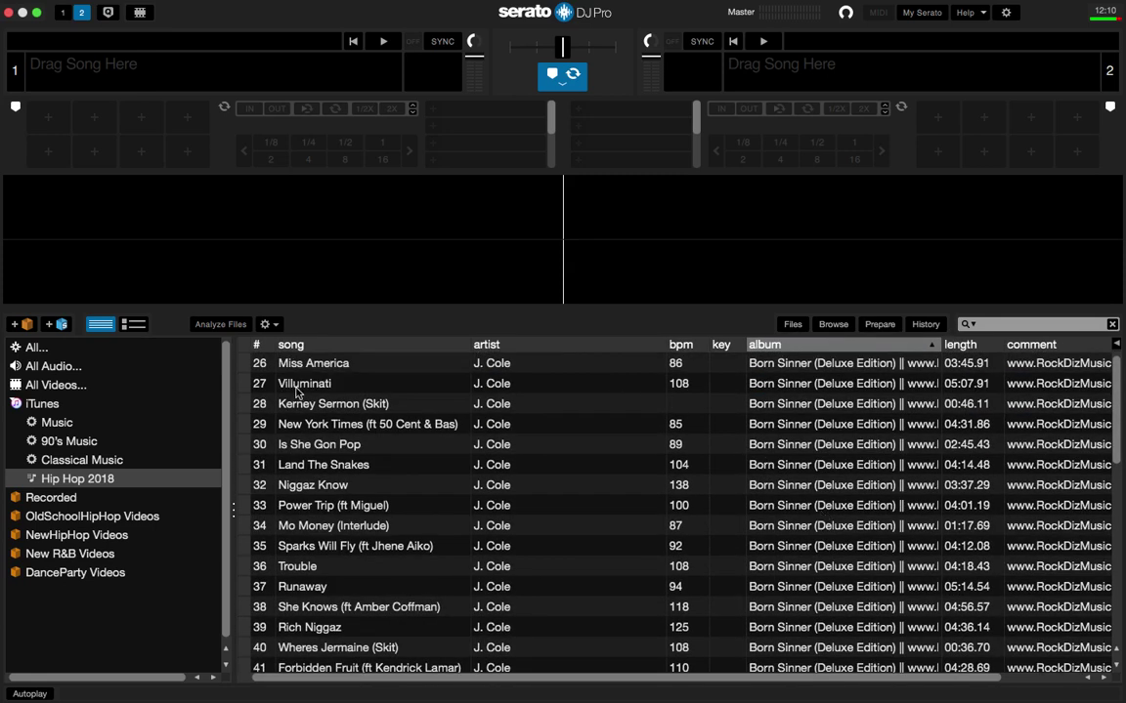
Step: Shift the Serato DJ Pro window away from the screen's corner and check the overview of open windows and desktops
click(37, 18)
drag(70, 29, 135, 6)
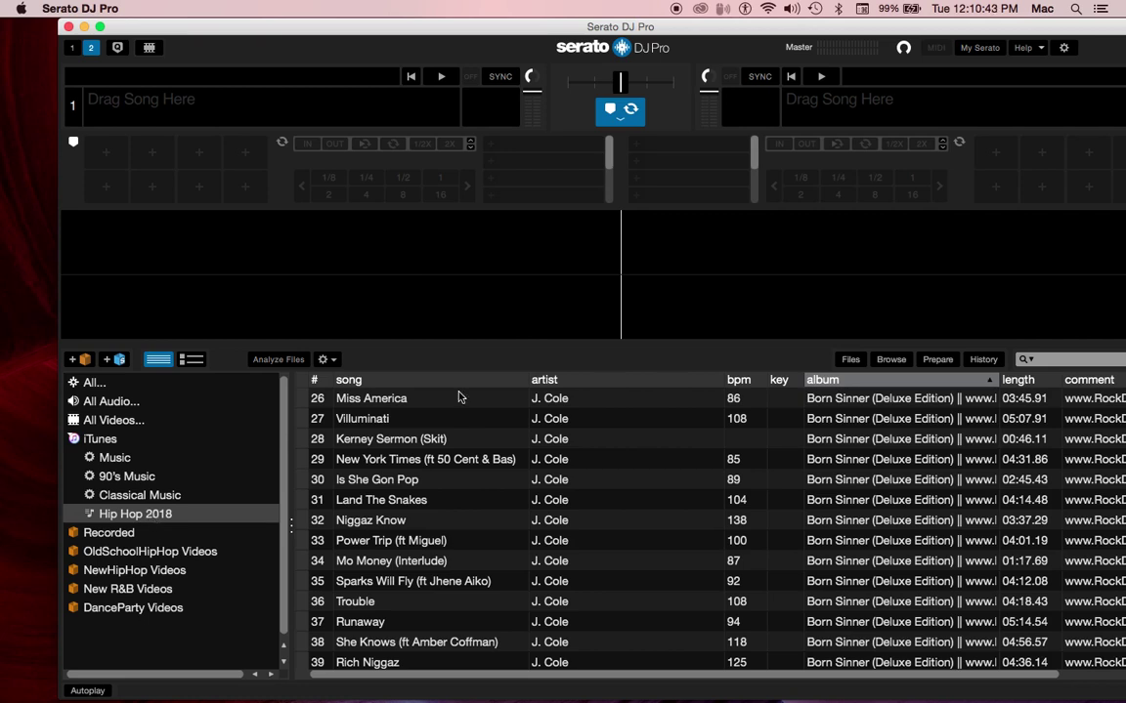
key(ctrl+Up)
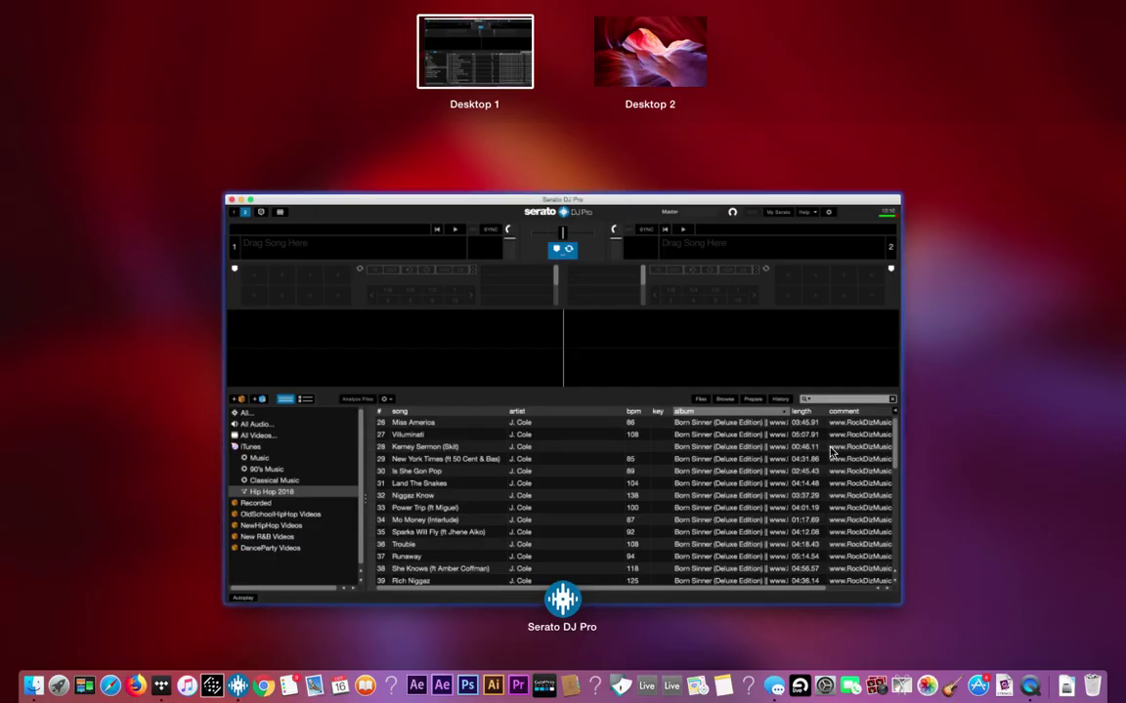
key(ctrl+Up)
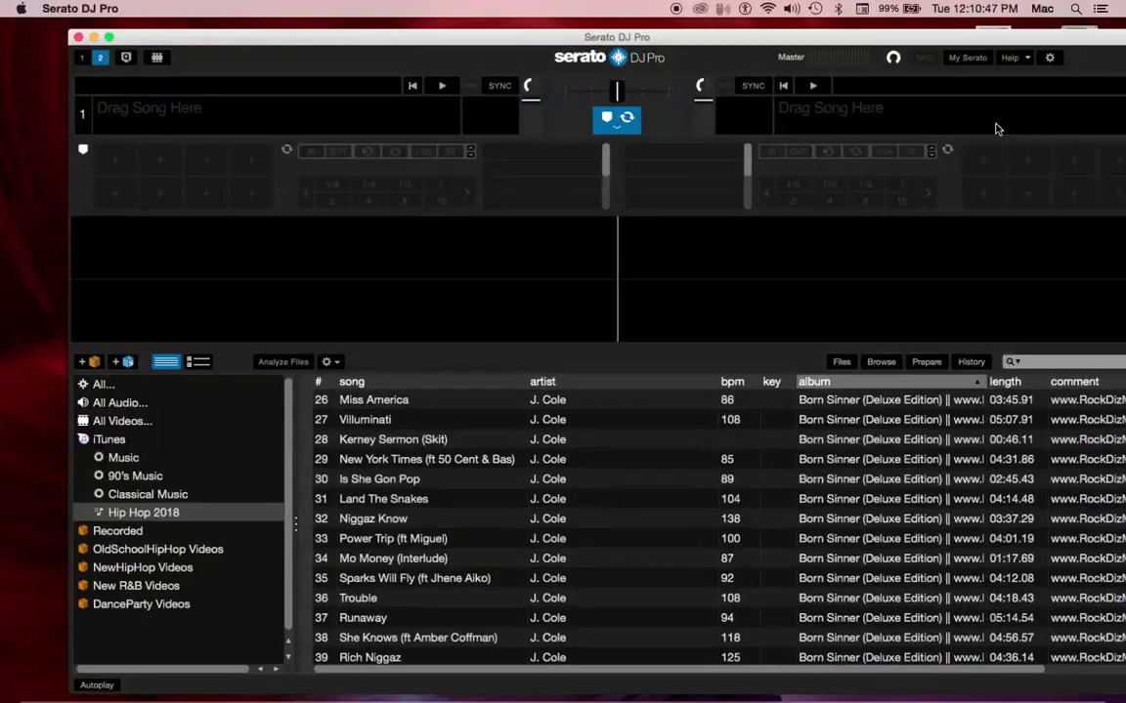
mouse_move(283, 696)
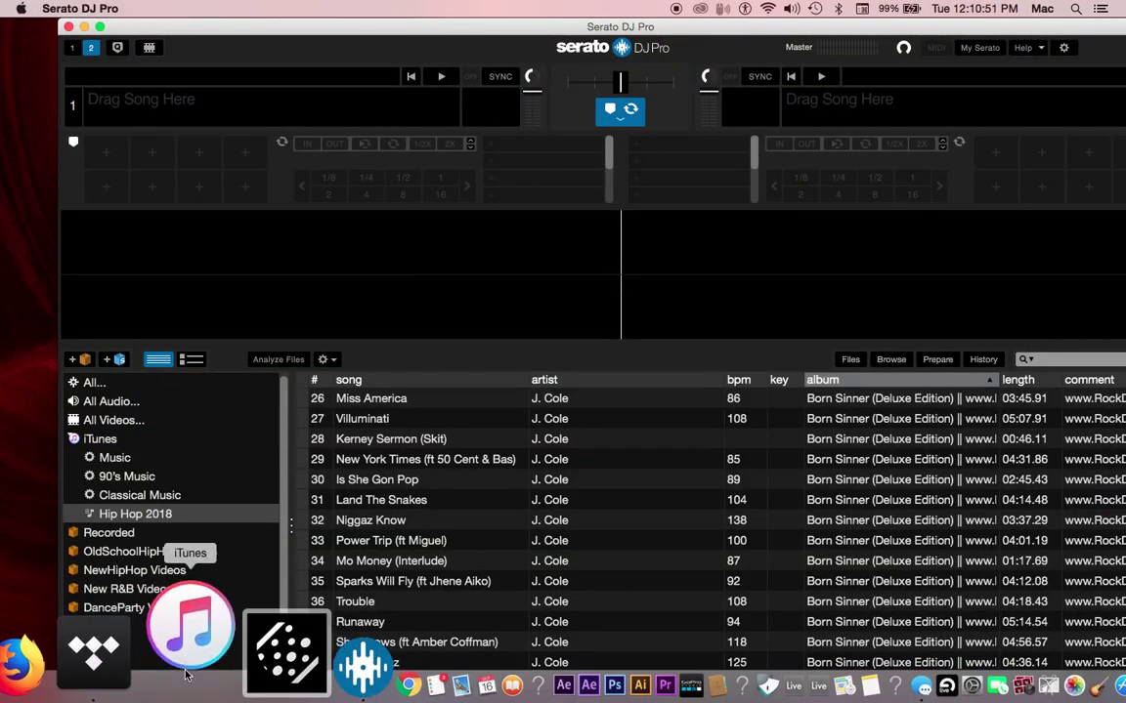
click(117, 617)
Step: Show all library tracks, open the play history and expand its last 7 days to view the sessions
click(138, 384)
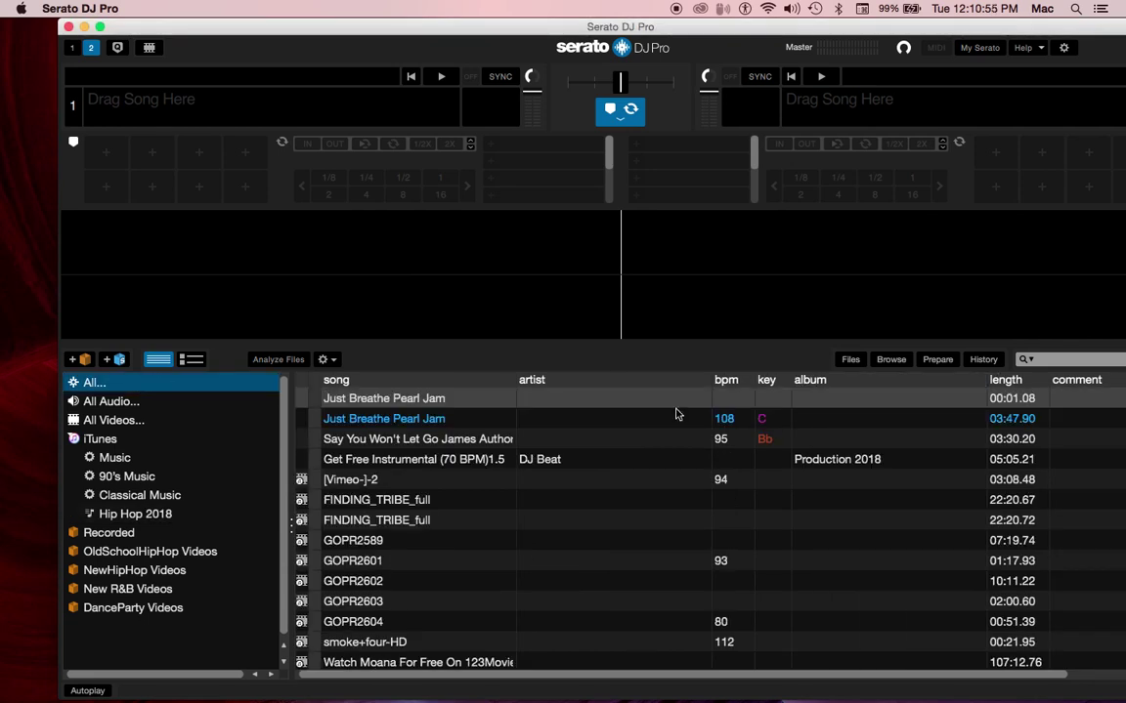
scroll(891, 394, down, 1)
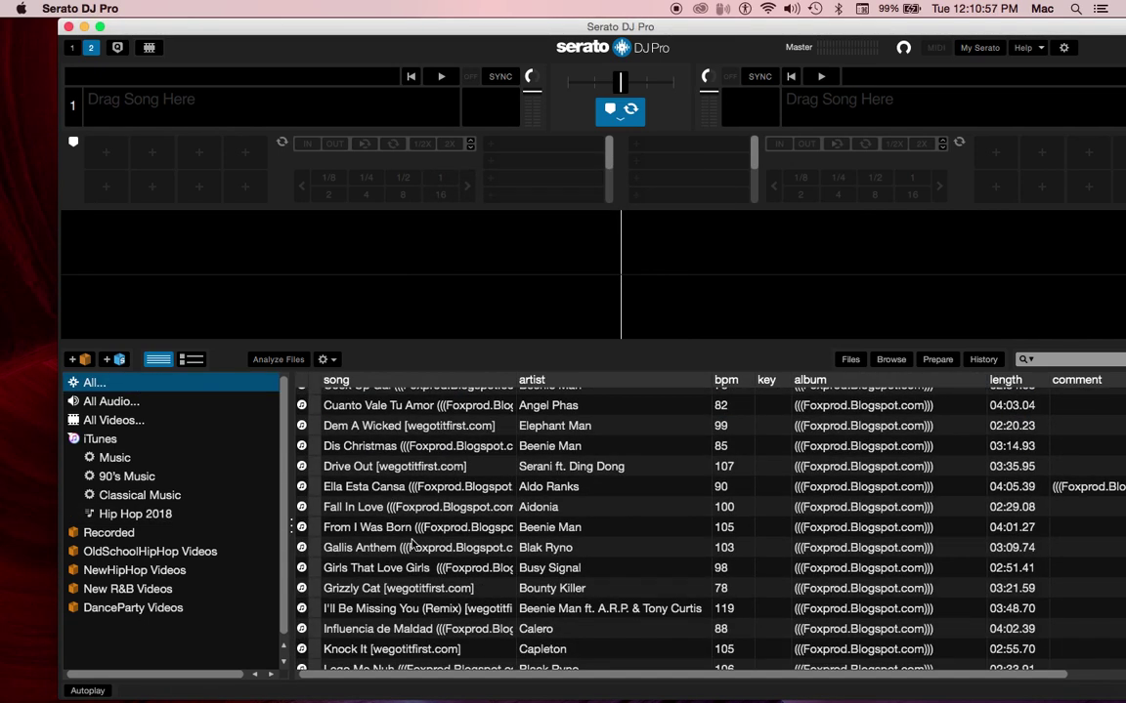
click(983, 361)
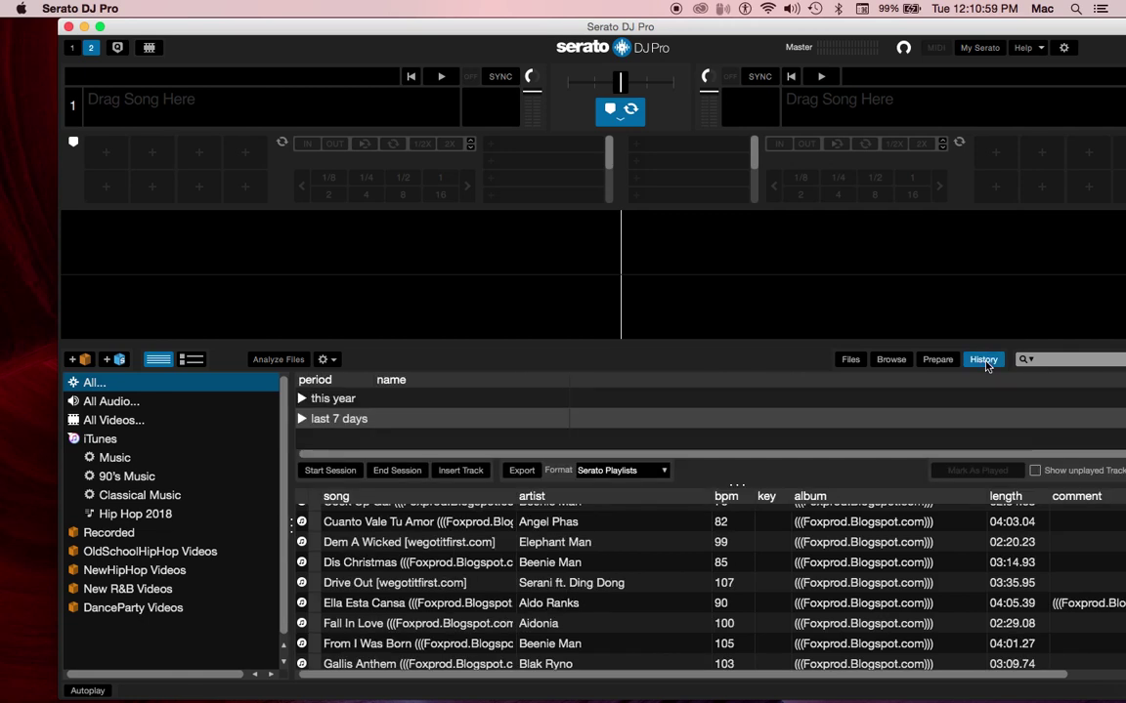
double_click(330, 418)
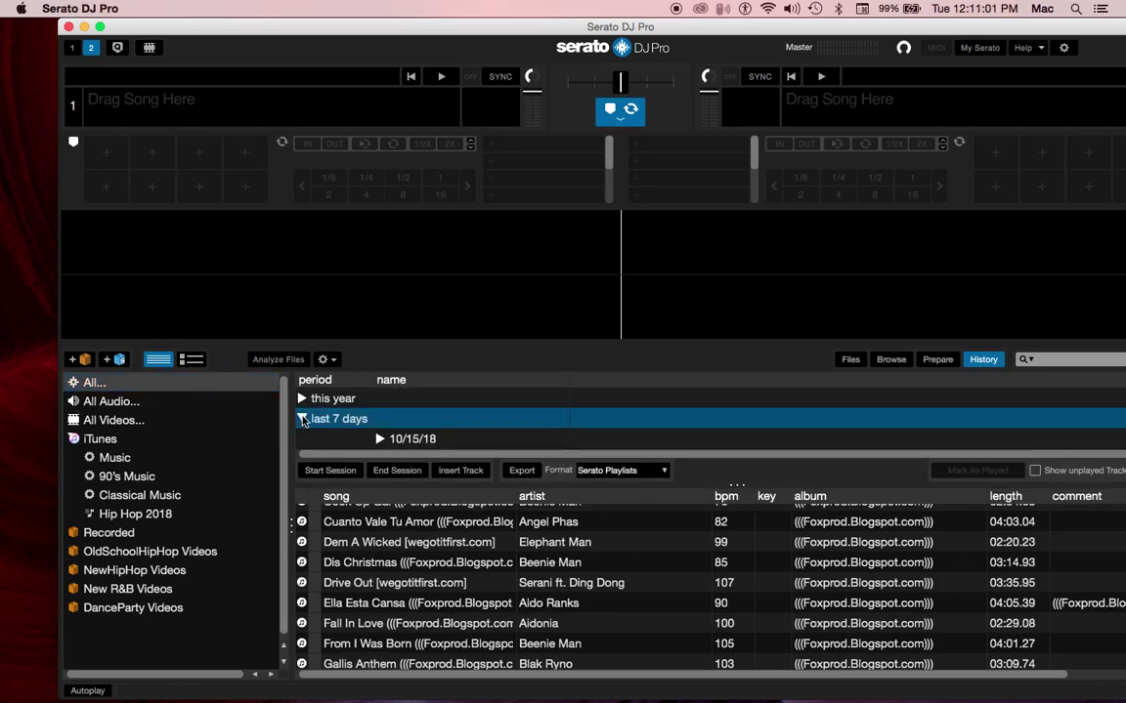
scroll(410, 420, down, 1)
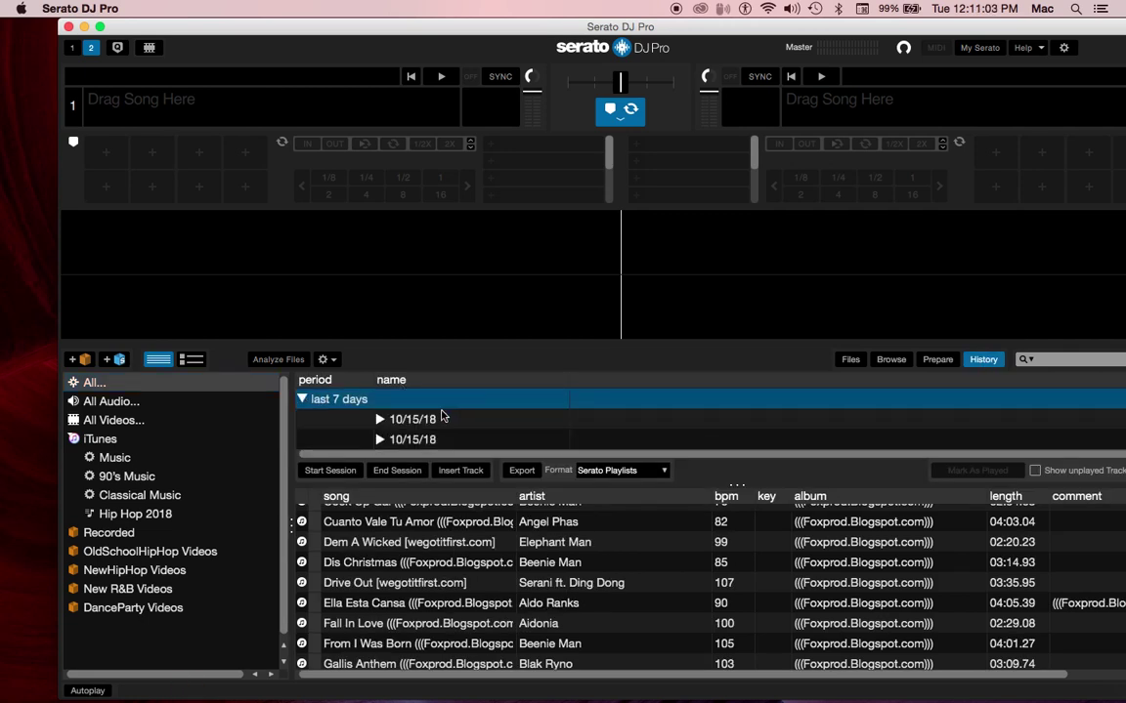
Step: Expand the first 10/15/18 session in the play history and select both of its played tracks
click(381, 419)
scroll(477, 431, down, 2)
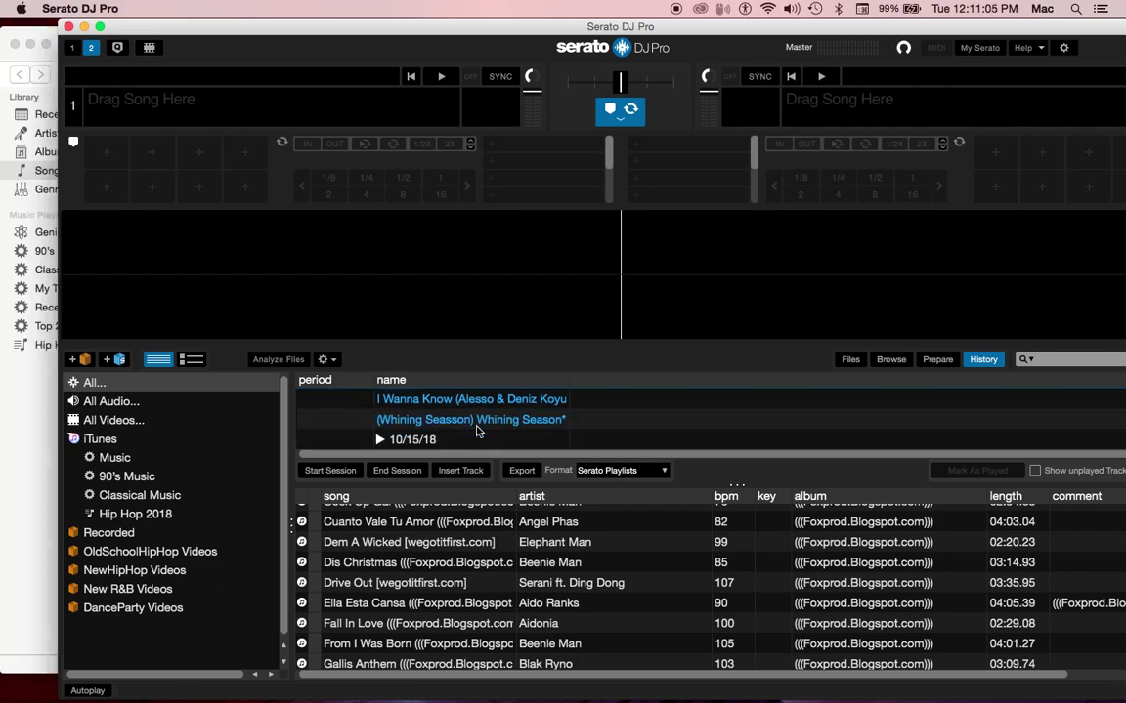
scroll(478, 431, up, 1)
scroll(478, 425, down, 1)
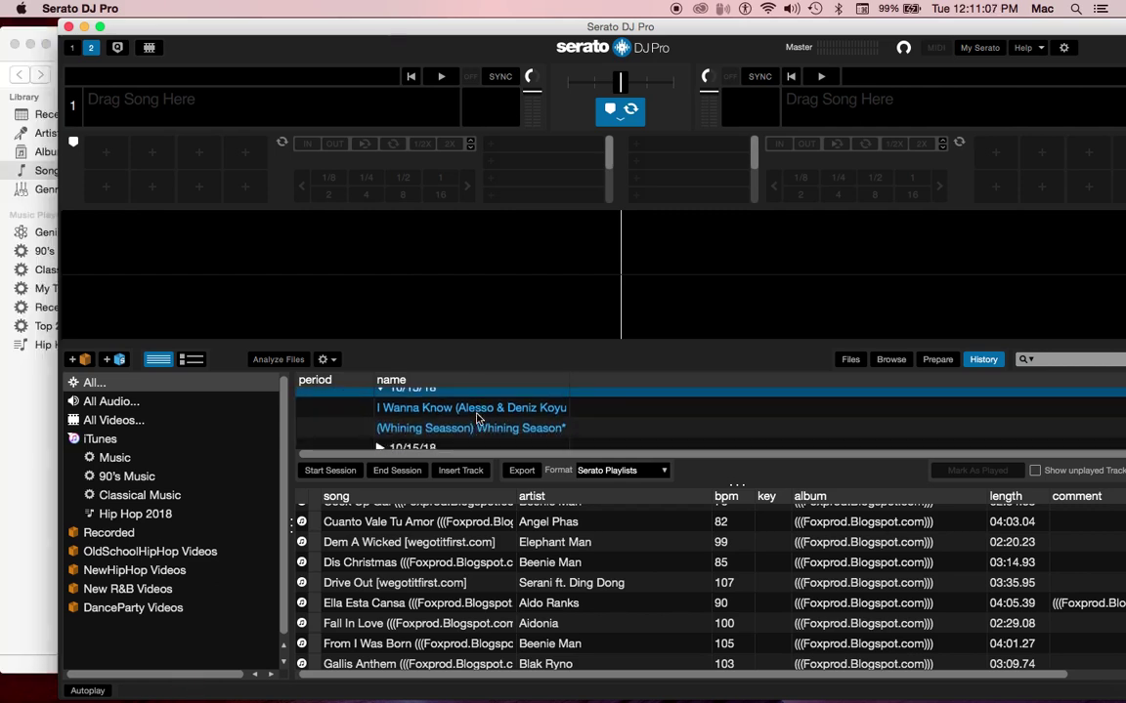
click(478, 414)
shift+click(484, 427)
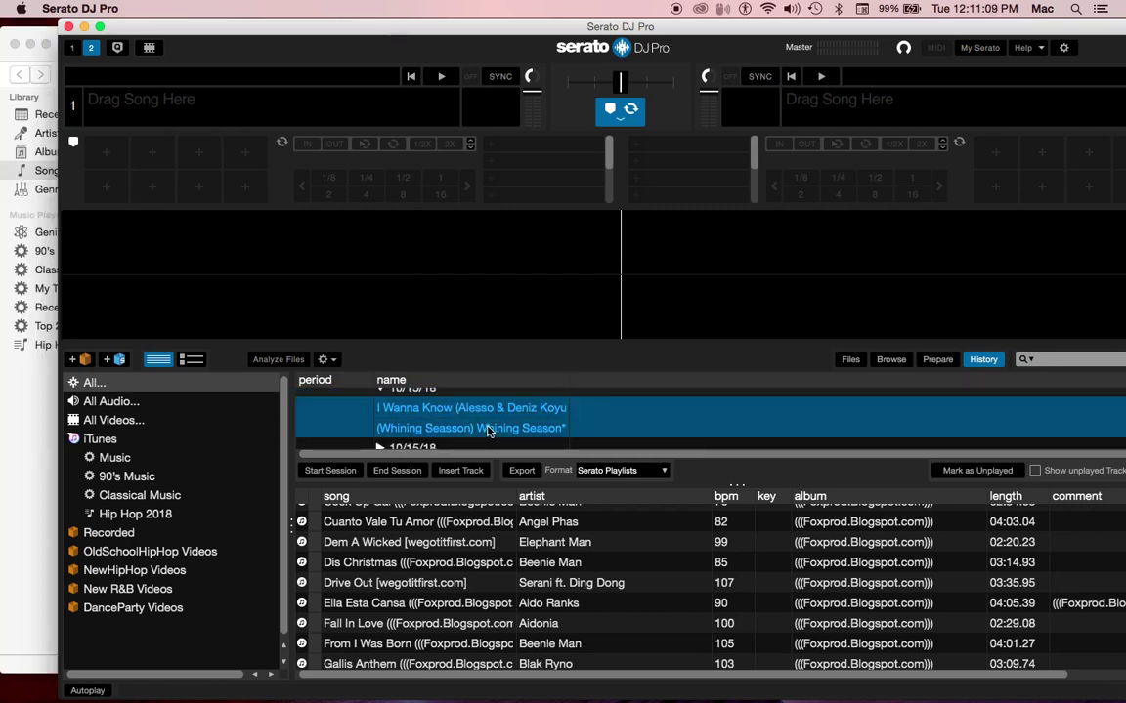
Step: Switch to iTunes, create a new playlist named Saturday Night and open it
click(26, 337)
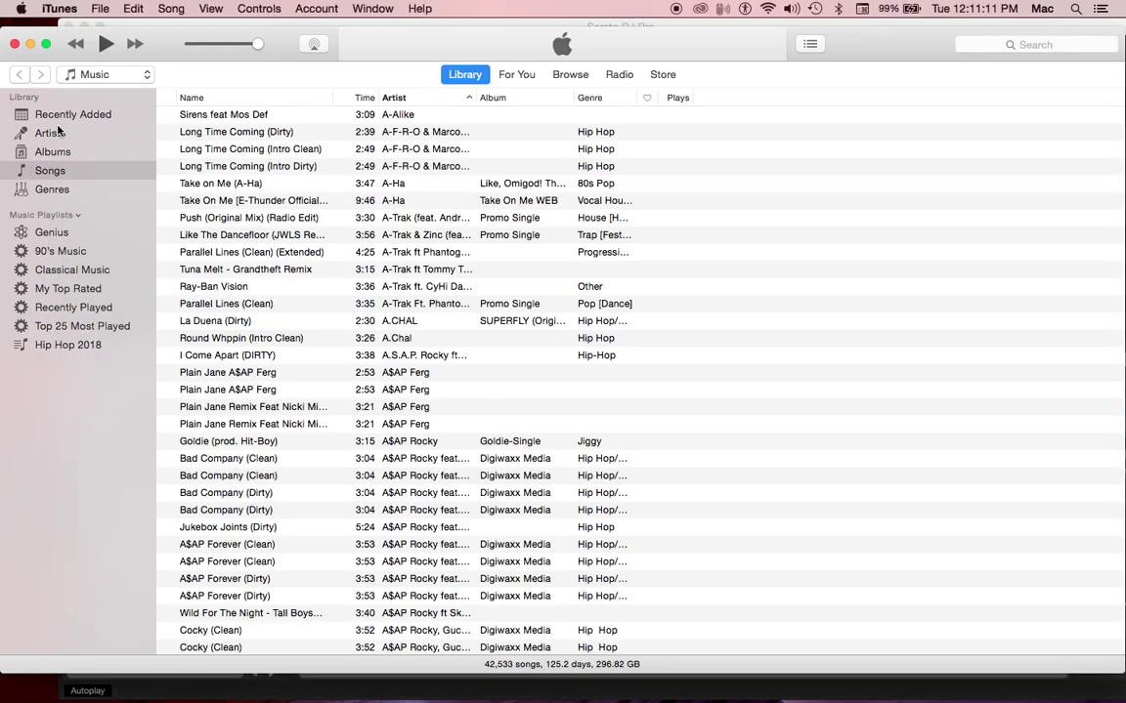
right_click(49, 213)
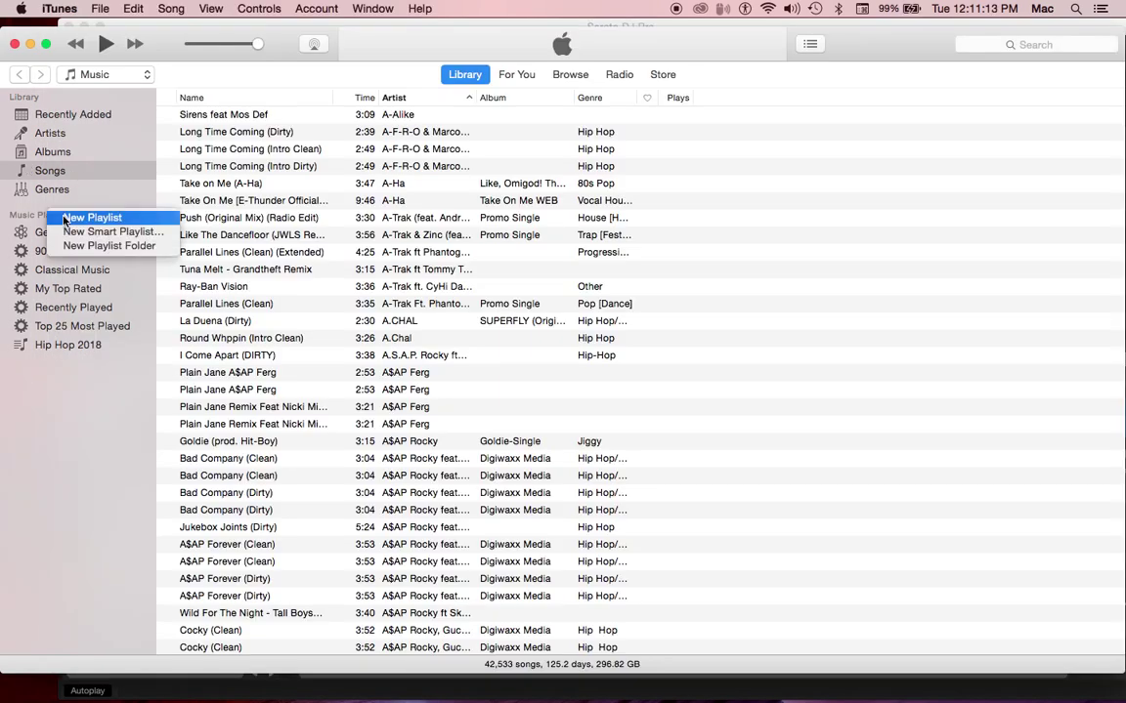
click(98, 221)
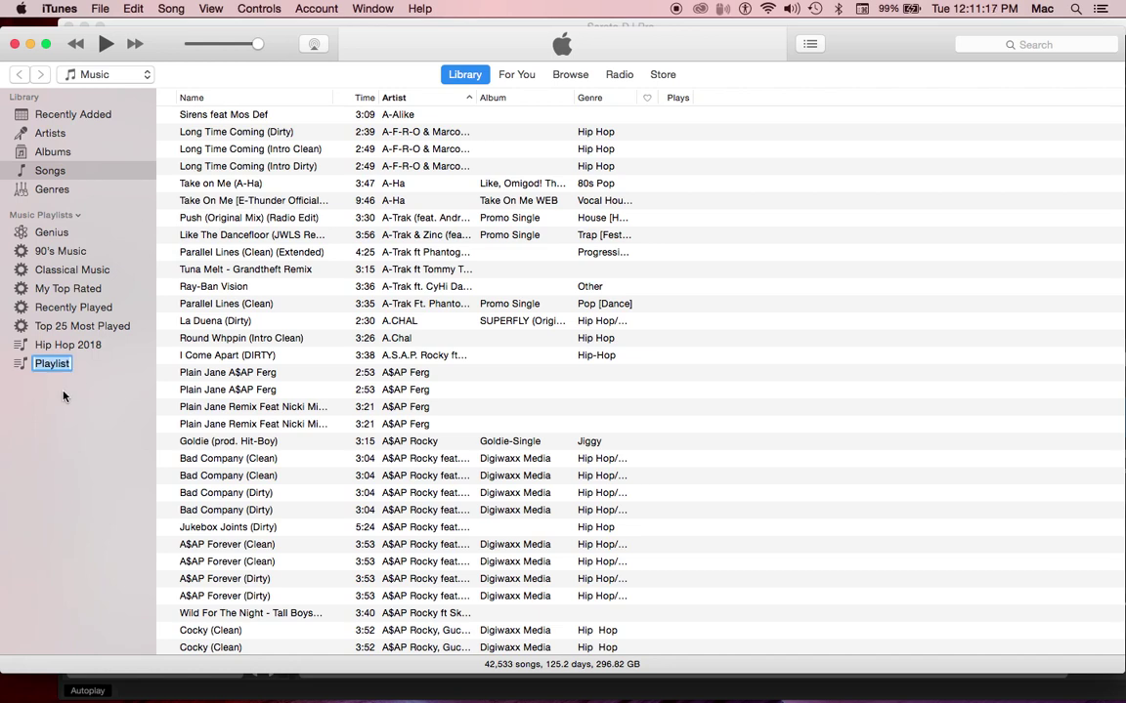
text(Saturday Nigh)
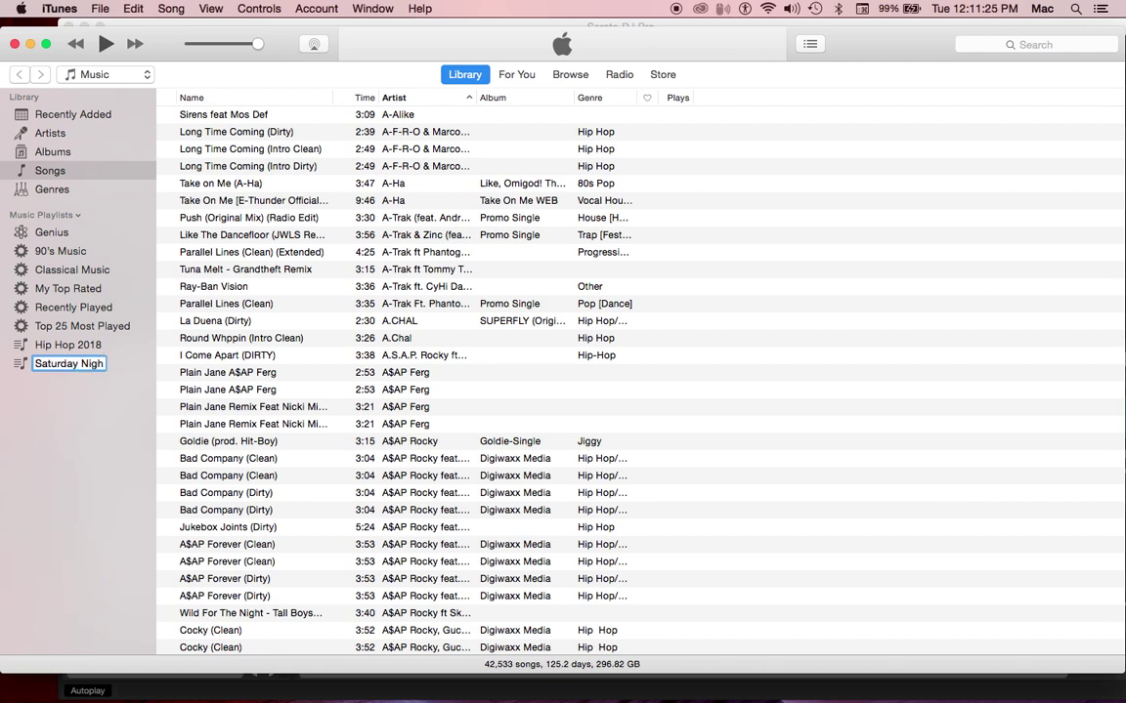
text(t)
key(Return)
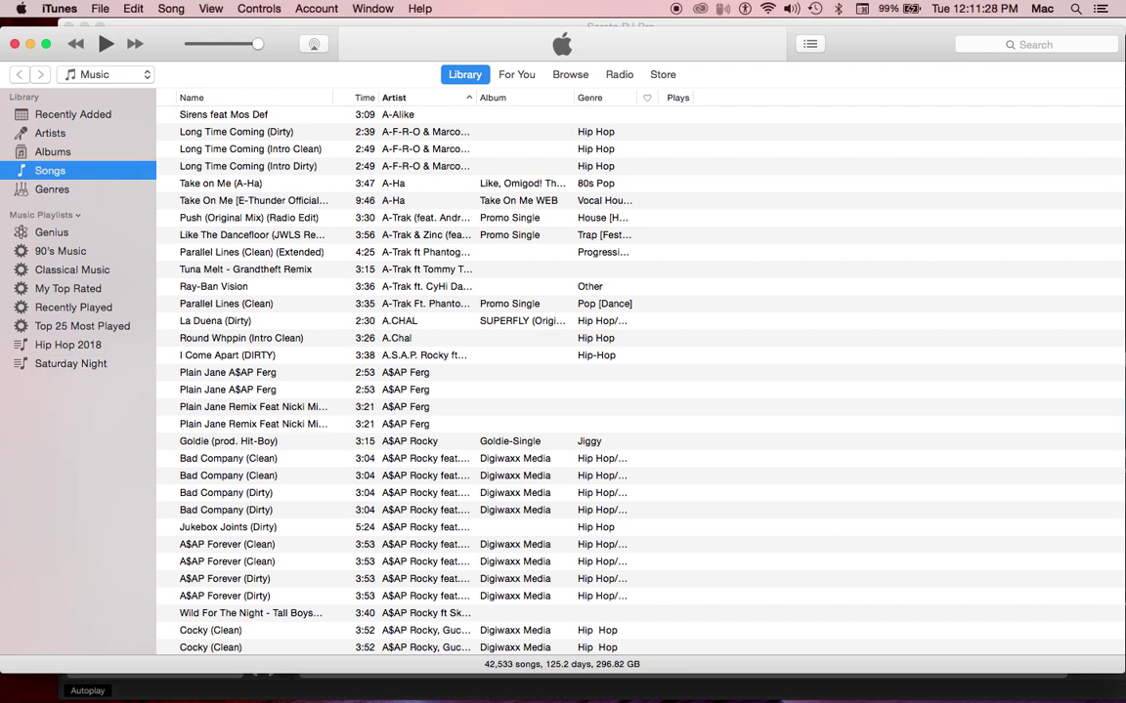
click(57, 365)
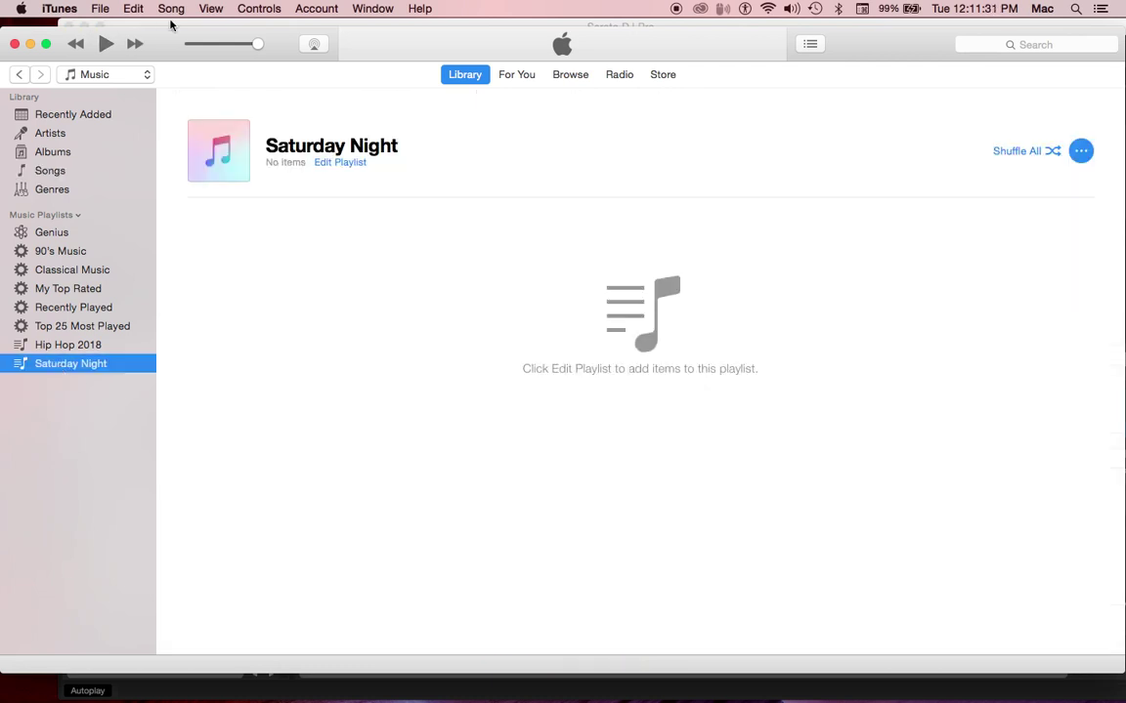
Step: Return to Serato DJ Pro, move its window aside and add the selected history tracks to the Saturday Night playlist in iTunes
key(ctrl+Up)
click(894, 311)
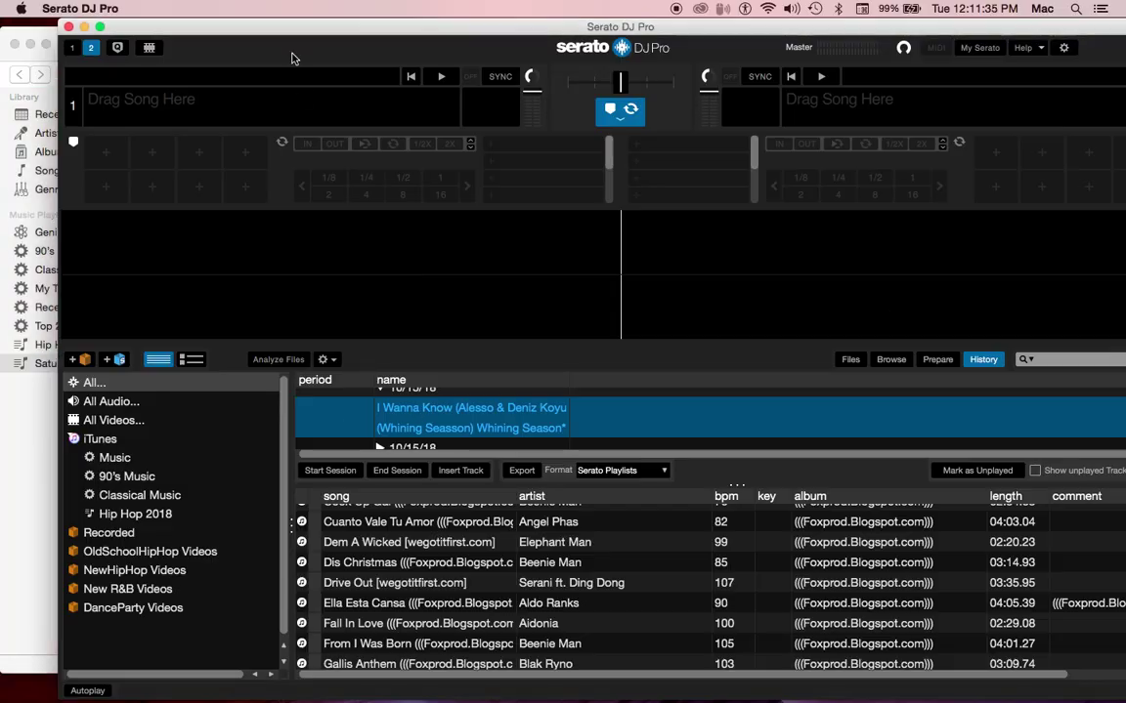
drag(295, 27, 664, 30)
drag(630, 386, 227, 285)
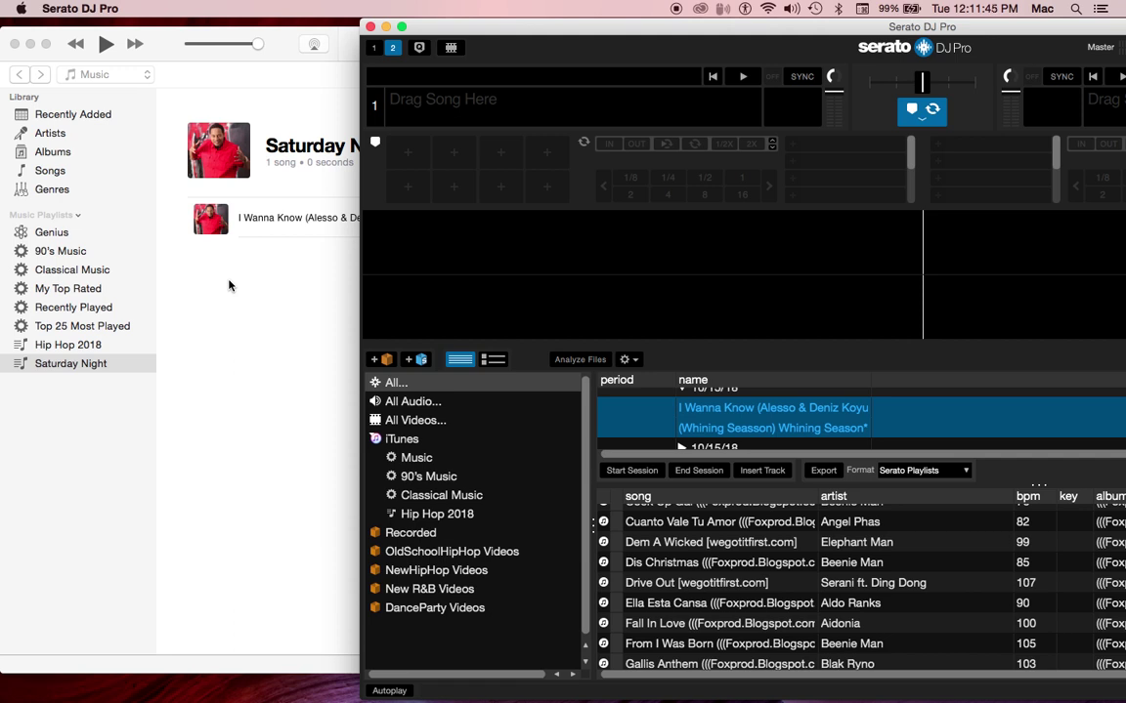
Step: Check the contents of the Saturday Night playlist in iTunes and return to Serato DJ Pro
click(306, 314)
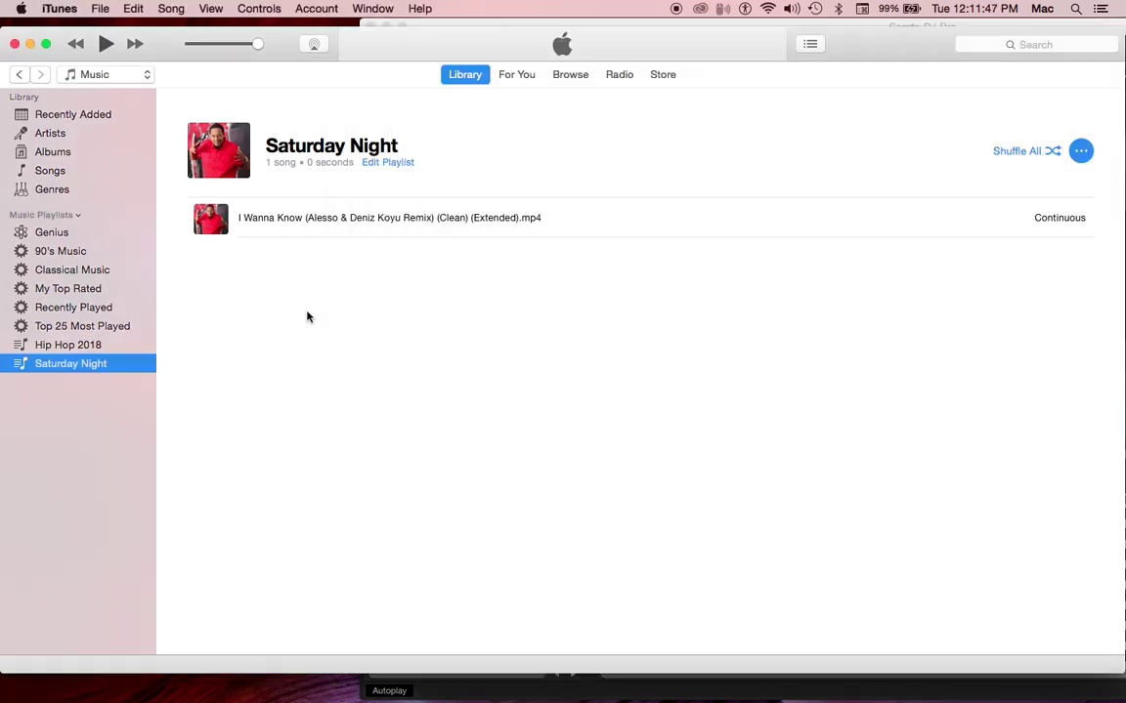
key(ctrl+Up)
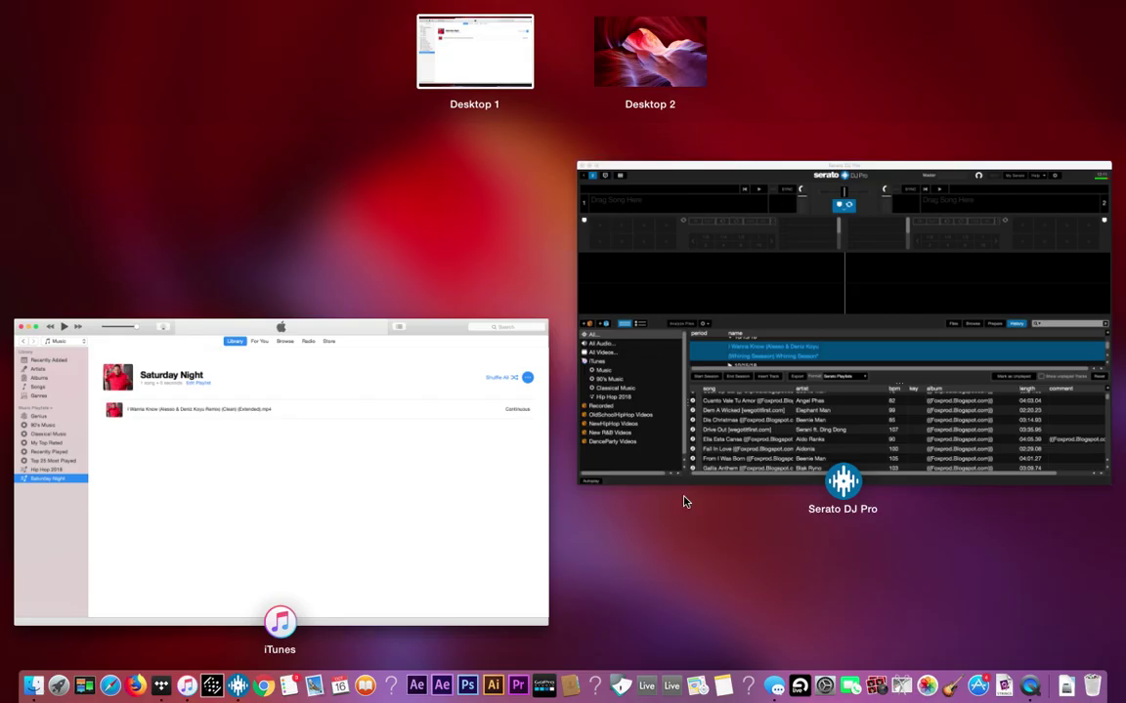
click(785, 374)
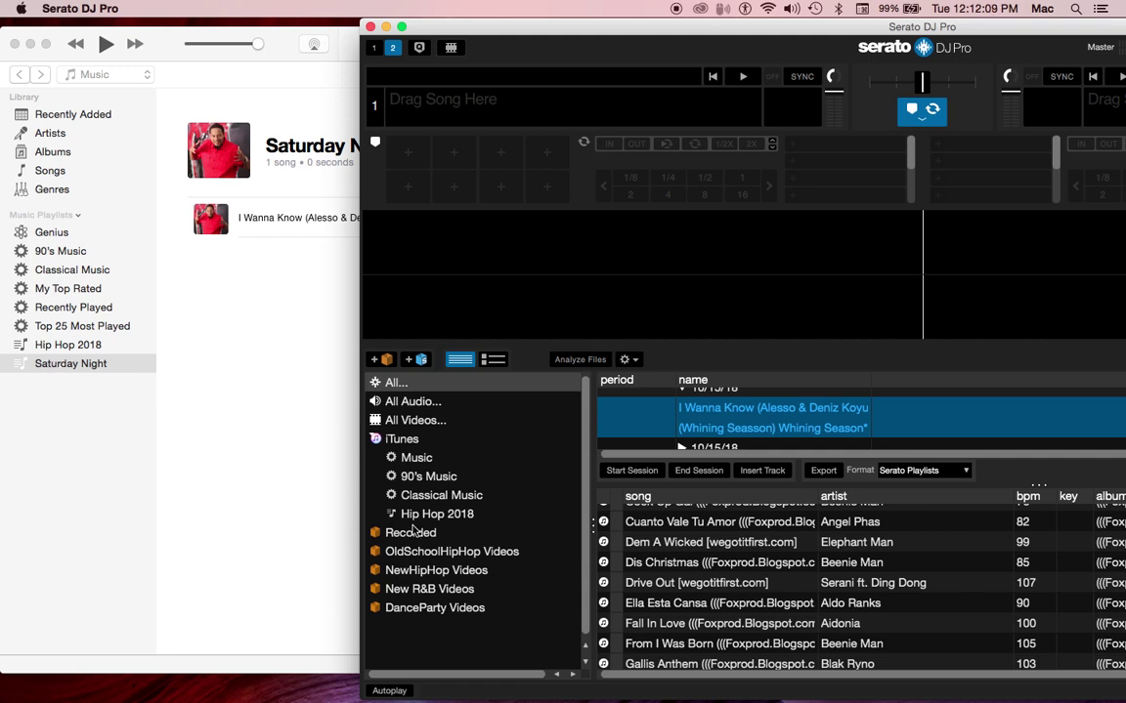
Step: Move the Serato DJ Pro window back, review the Show iTunes Library option in the Library + Display settings and close the settings
drag(954, 26, 738, 9)
click(1042, 47)
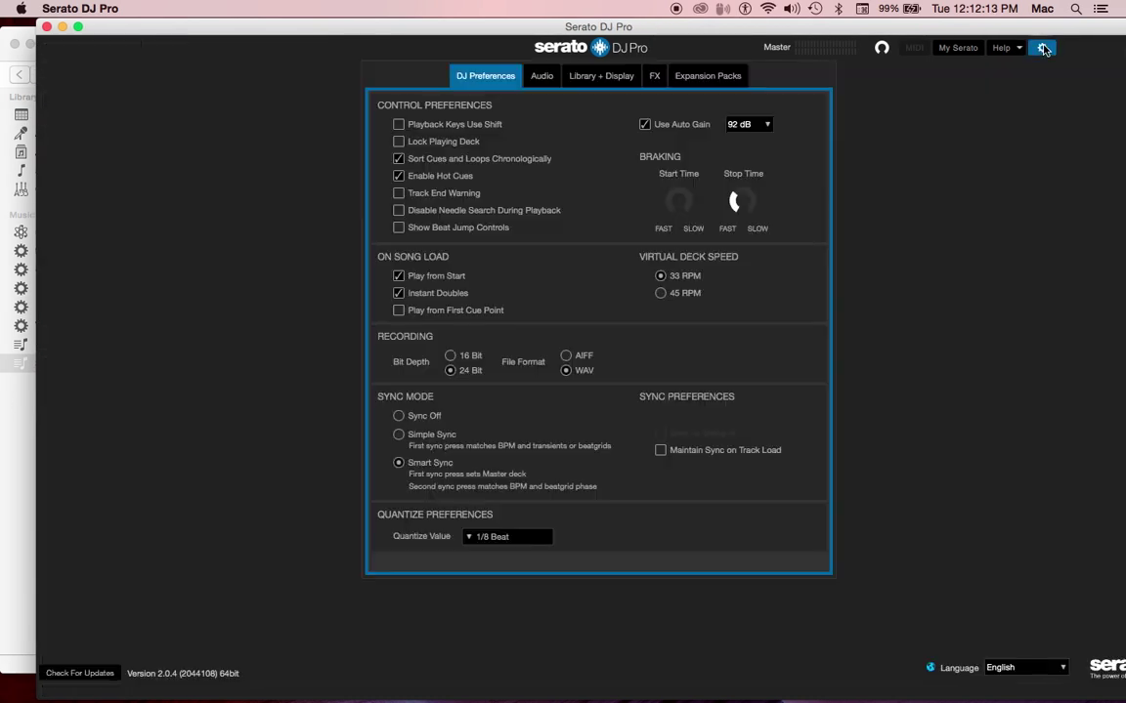
click(589, 79)
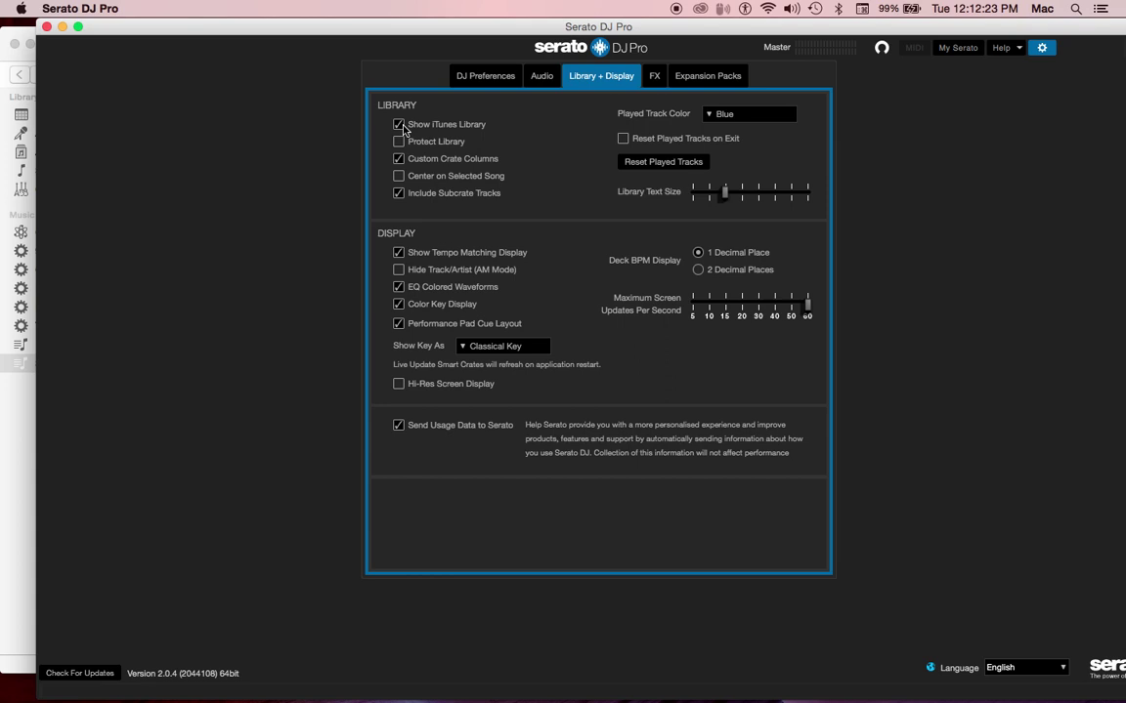
click(1042, 48)
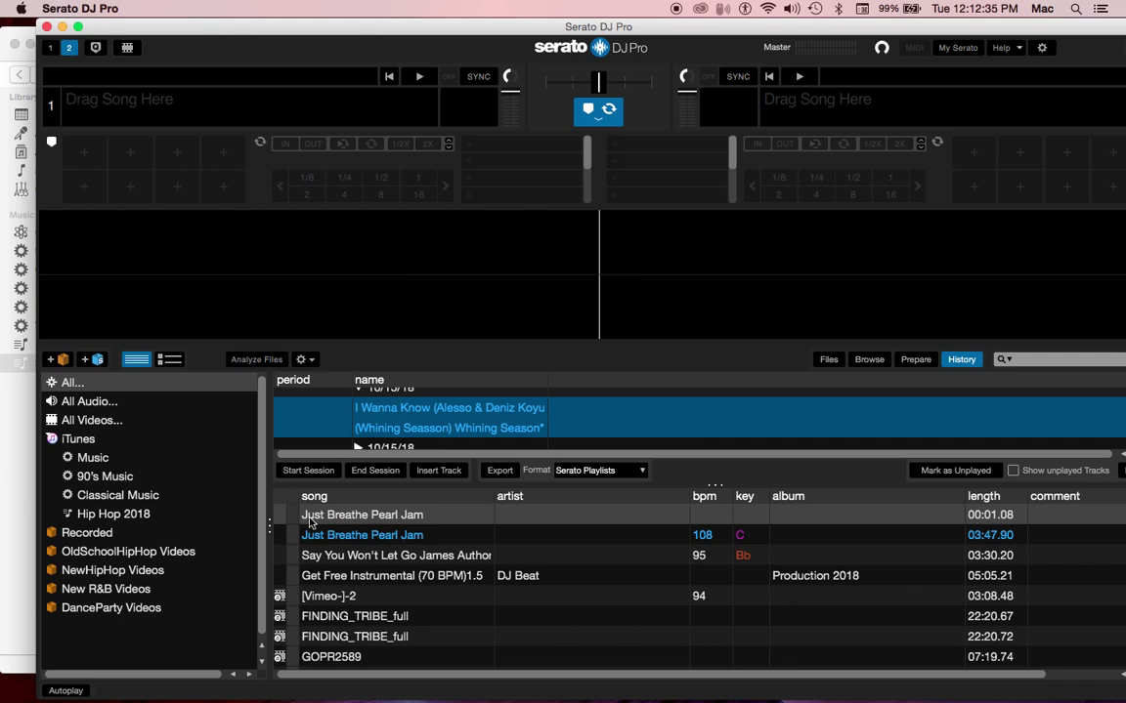
Step: Look through the OldSchoolHipHop, NewHipHop, New R&B and DanceParty Videos crates, ending on the Recorded crate
click(105, 553)
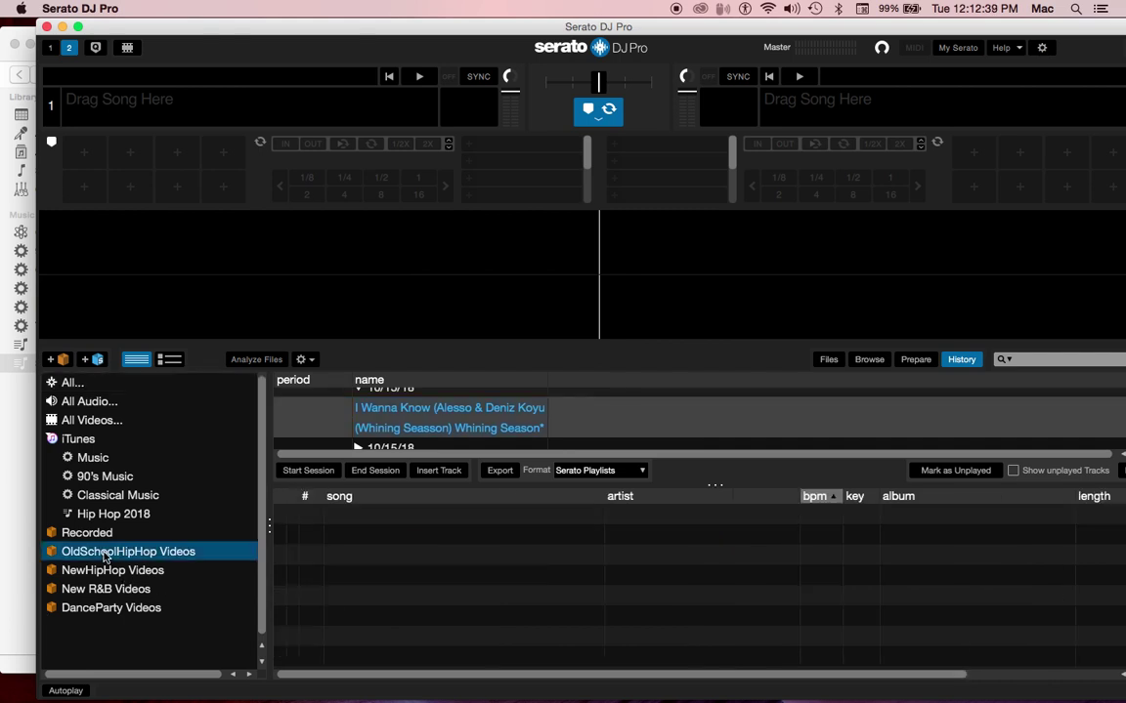
click(98, 607)
click(104, 572)
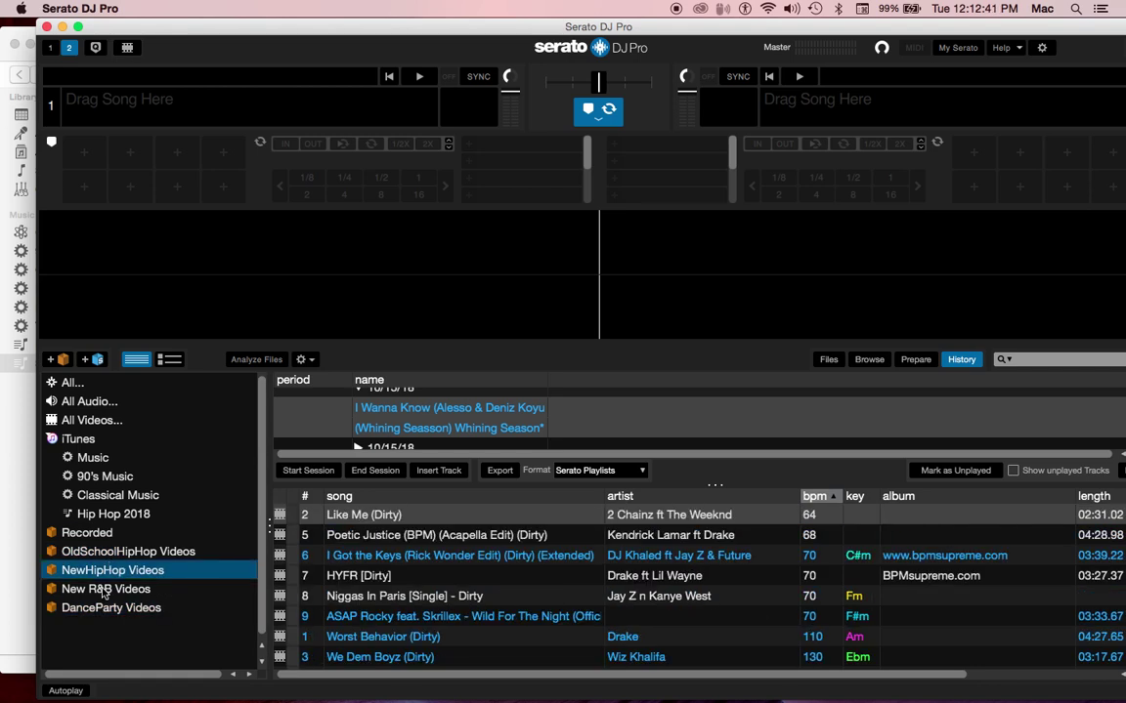
click(99, 590)
click(101, 610)
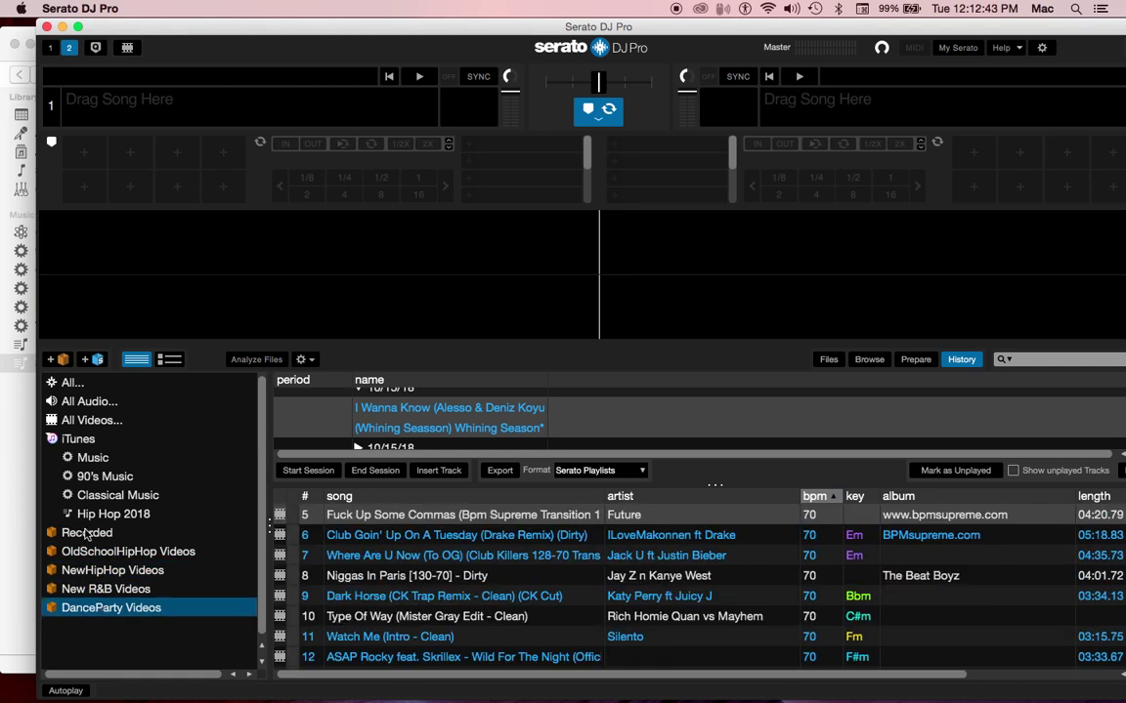
click(87, 534)
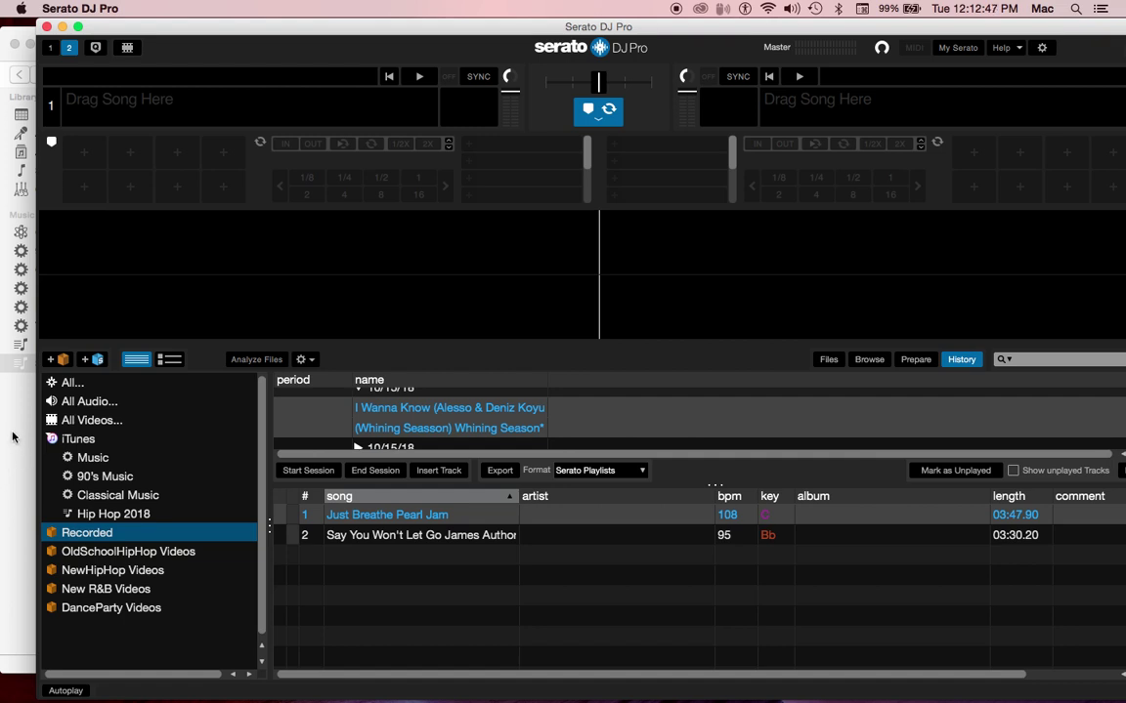
Step: Switch to iTunes and quit it, and start exiting Serato DJ Pro but decline the exit
click(13, 435)
key(super+q)
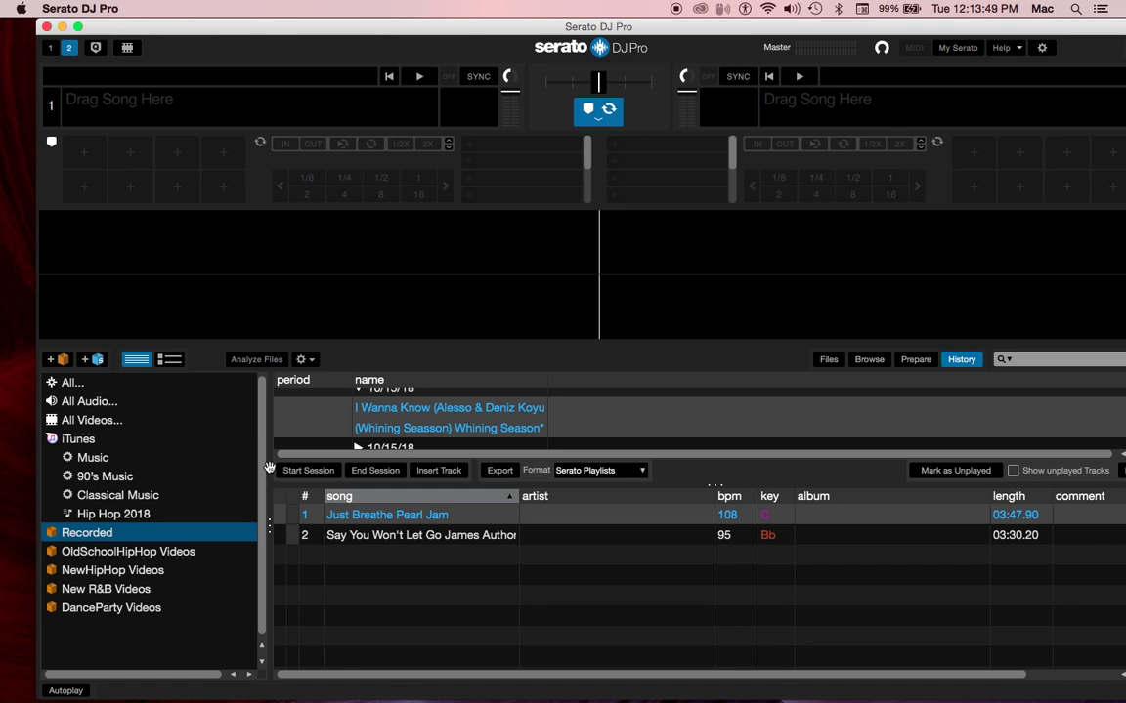
key(super+q)
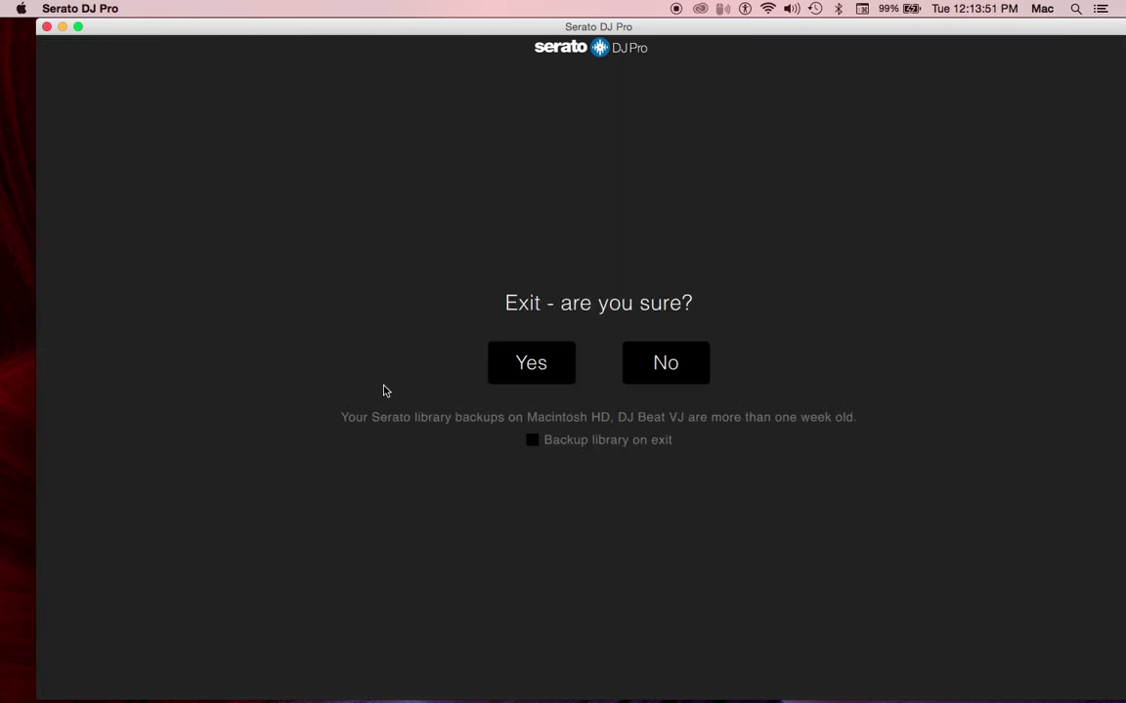
key(n)
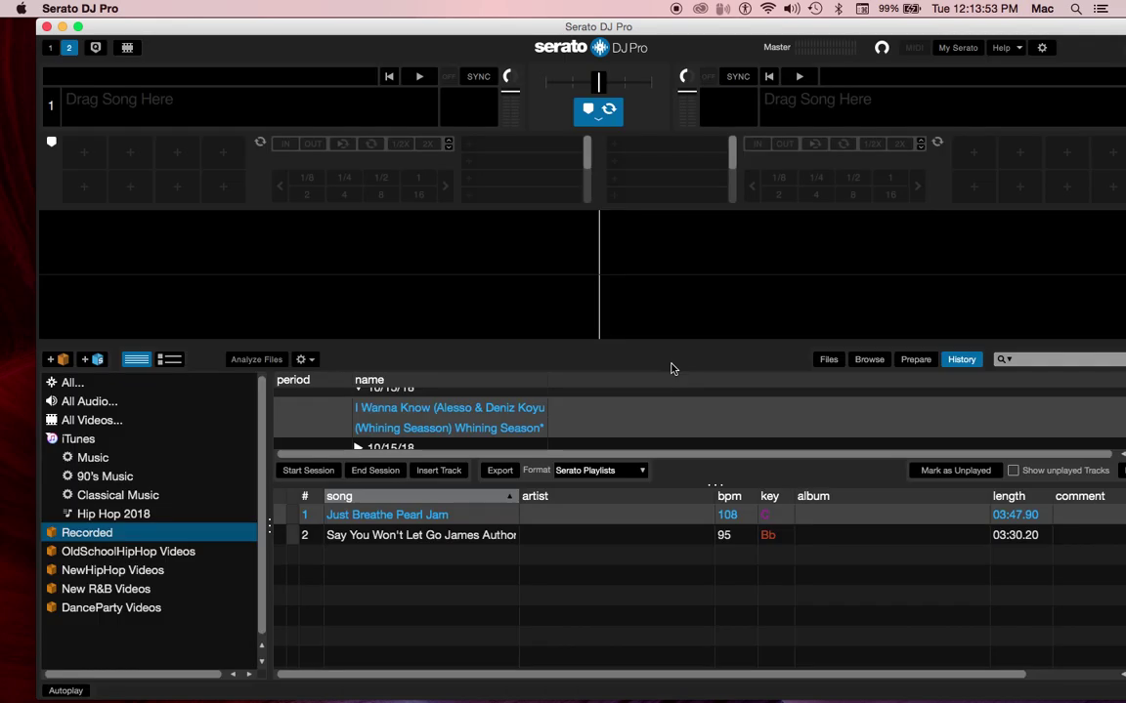
key(ctrl+Up)
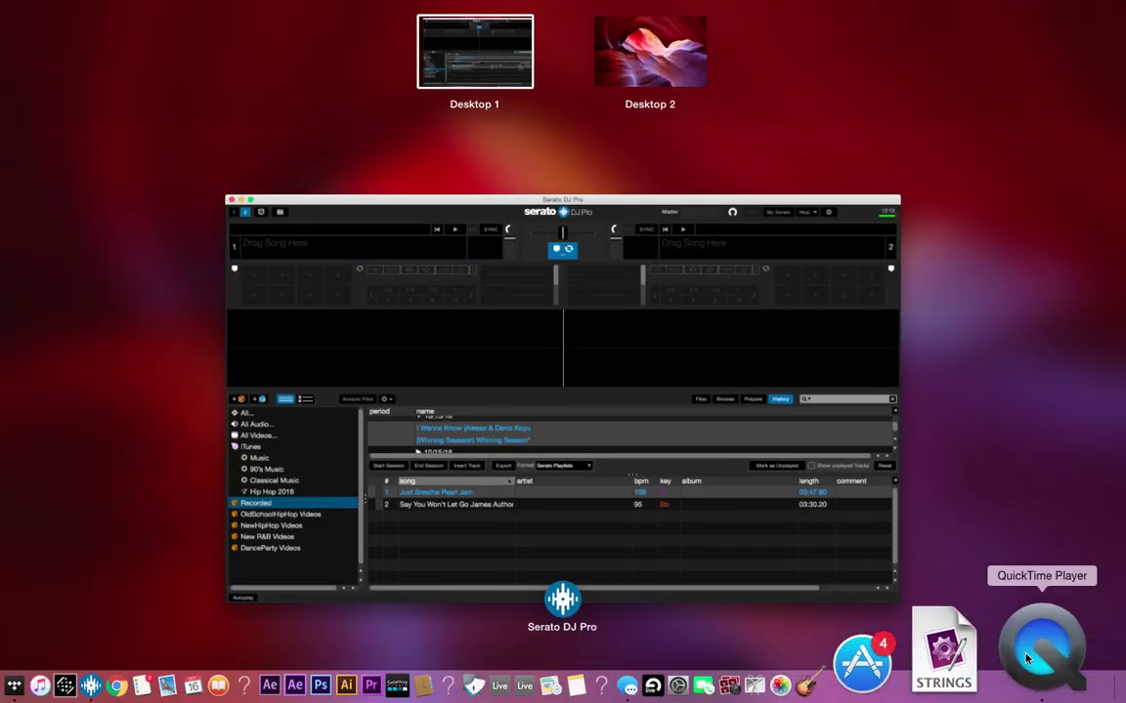
click(1034, 634)
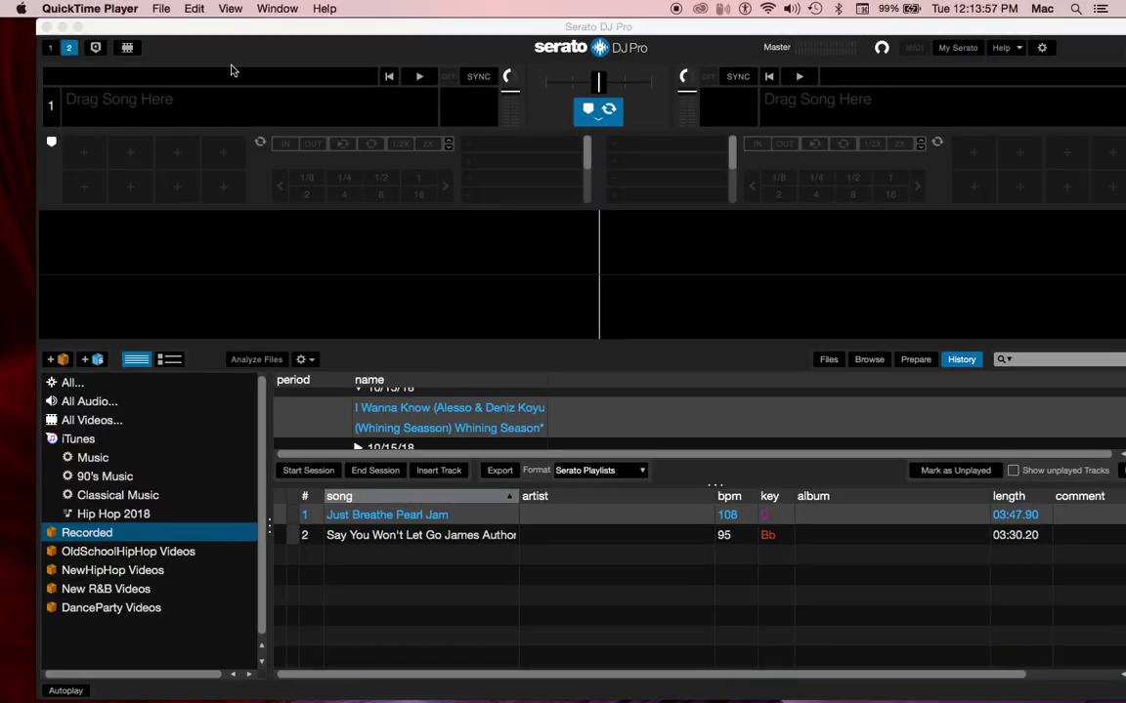
click(160, 9)
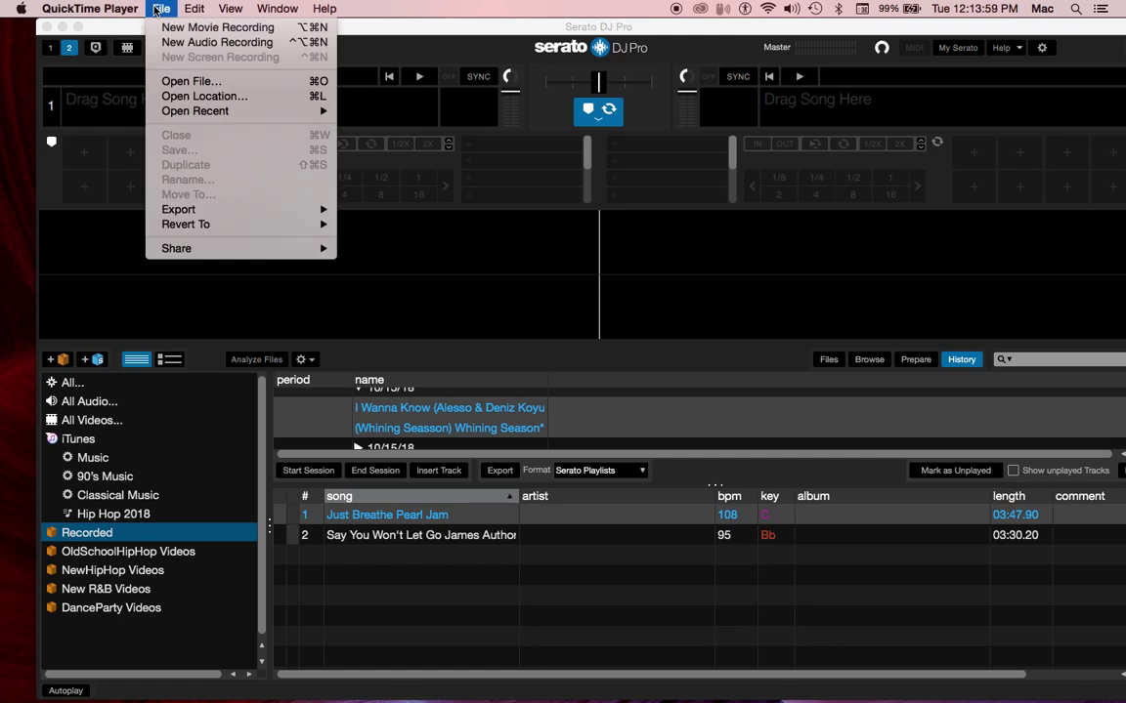
click(154, 10)
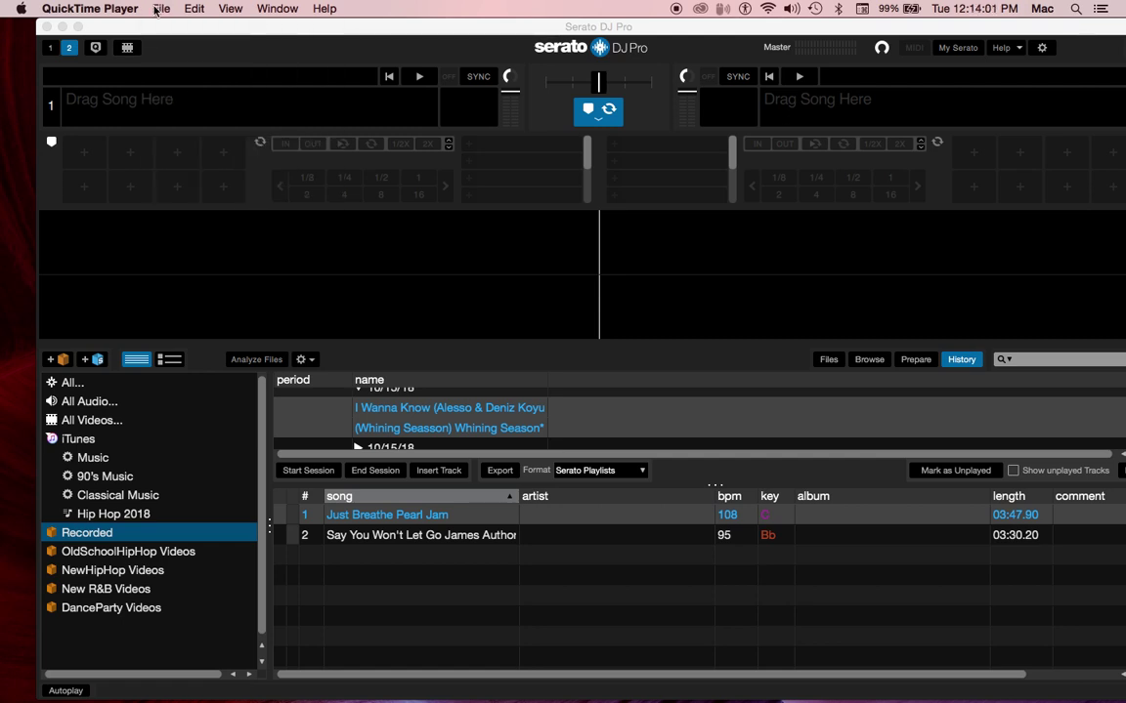